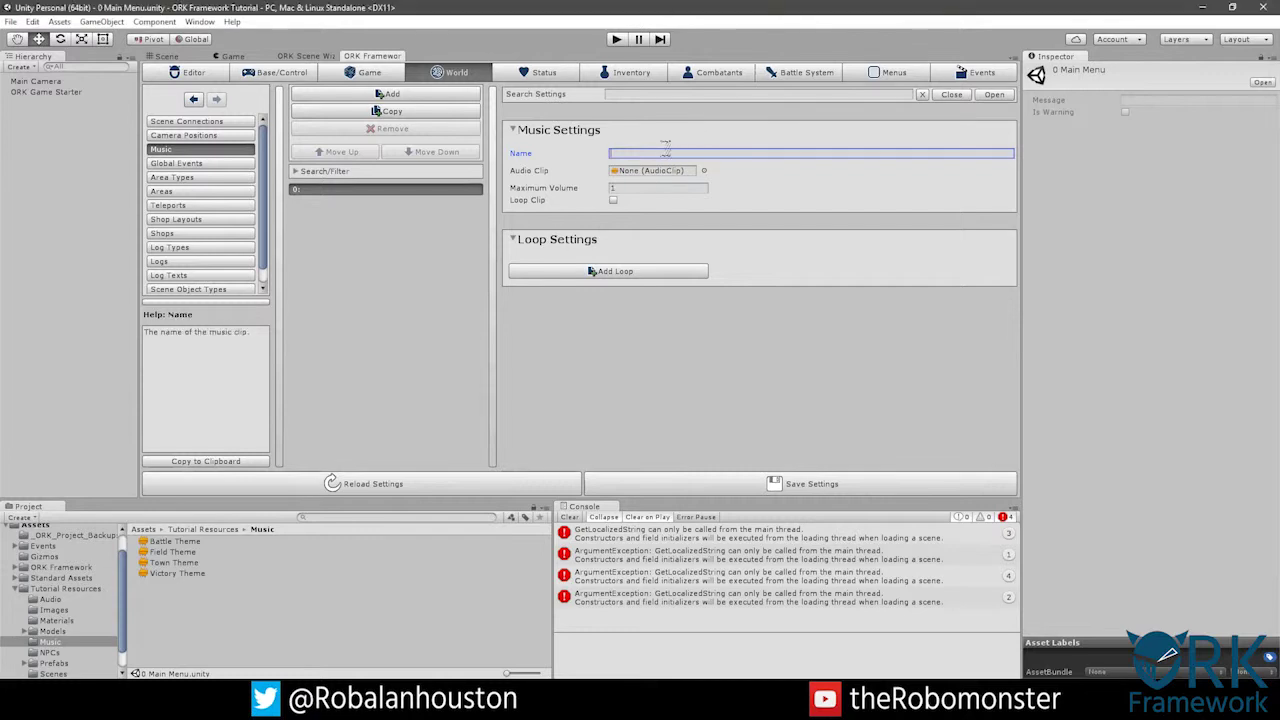
Name music entry 0 Town, give it the Town Theme clip, and make it loop.
text(wn)
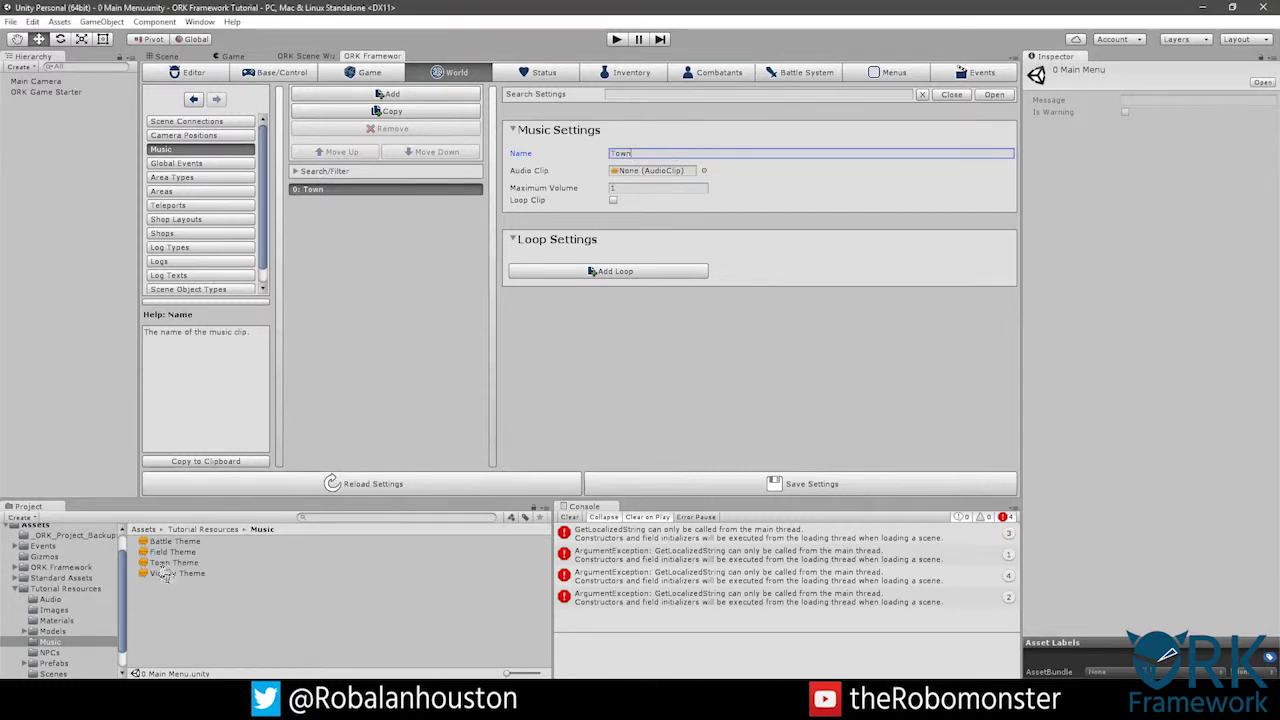
drag(158, 563, 640, 174)
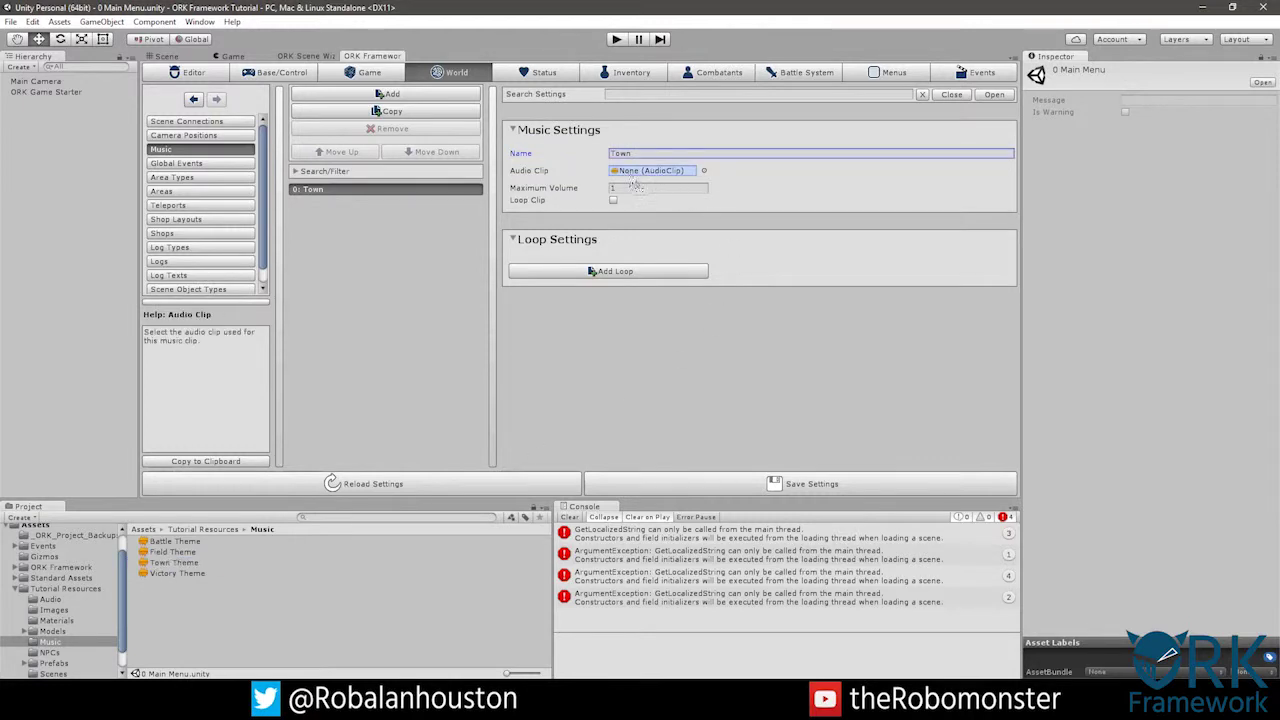
click(613, 200)
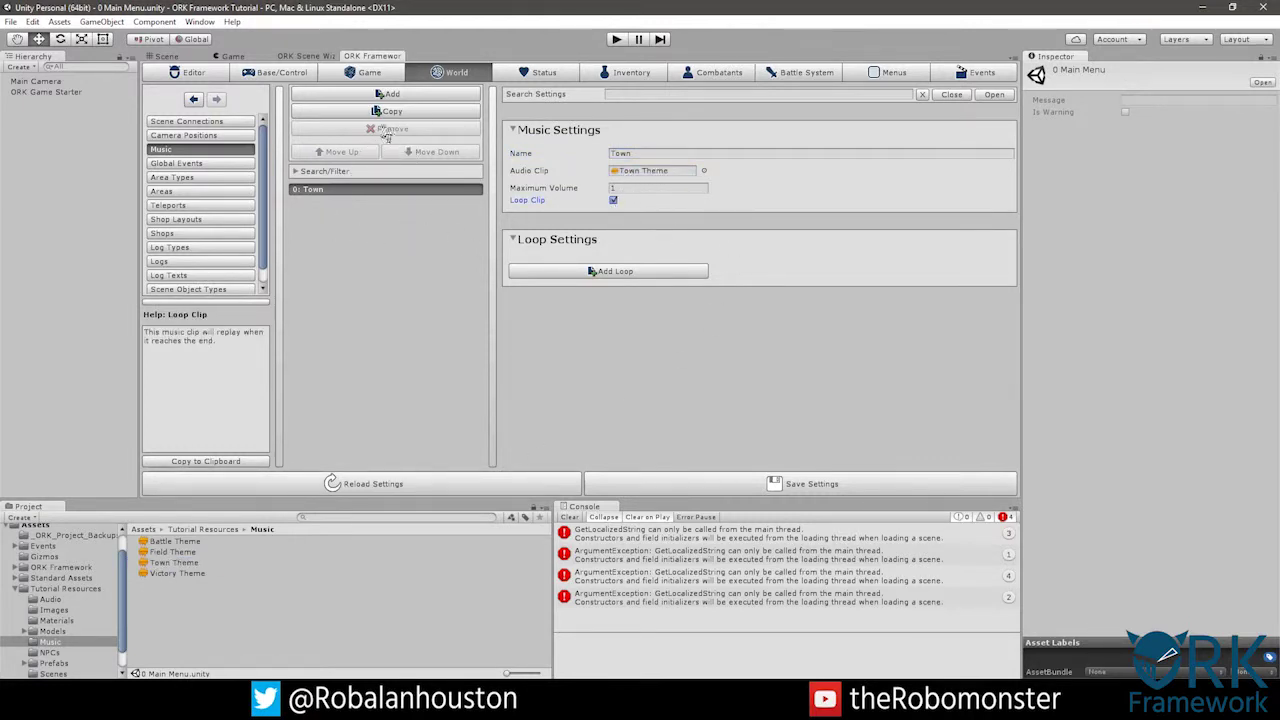
Copy Town into a Field entry using Field Theme, then copy Field again.
click(390, 111)
click(642, 154)
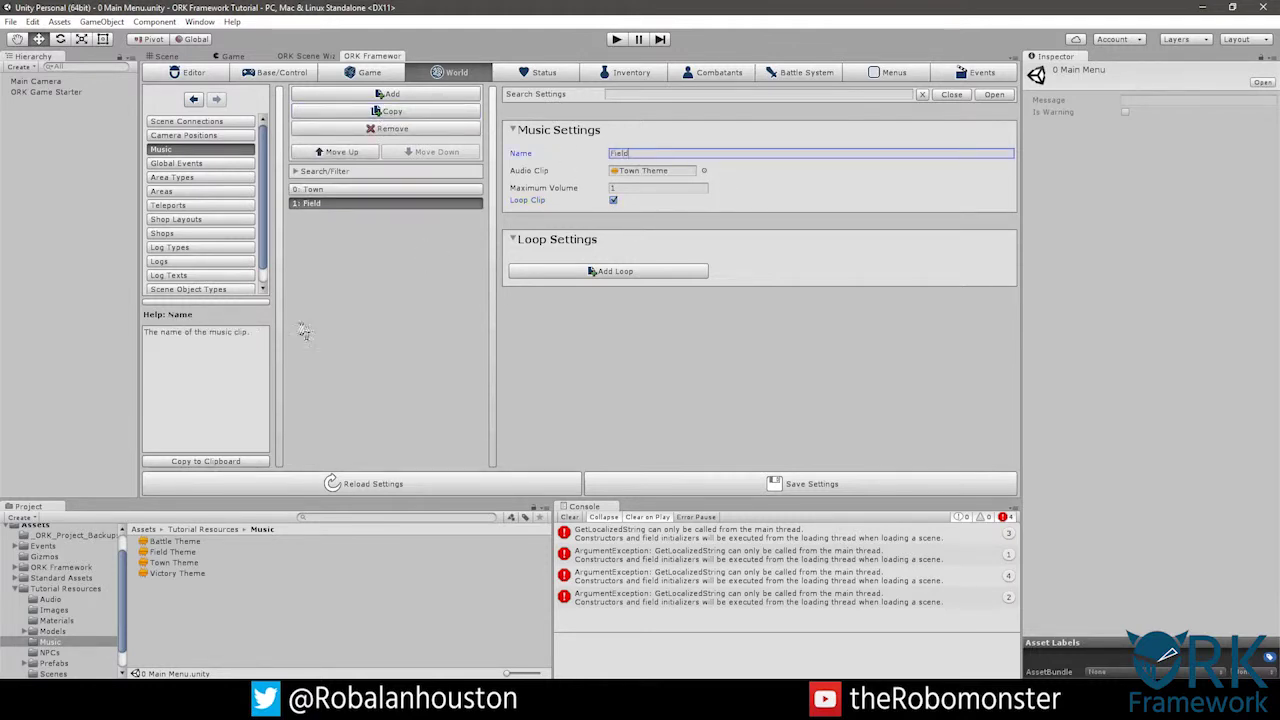
drag(172, 551, 653, 179)
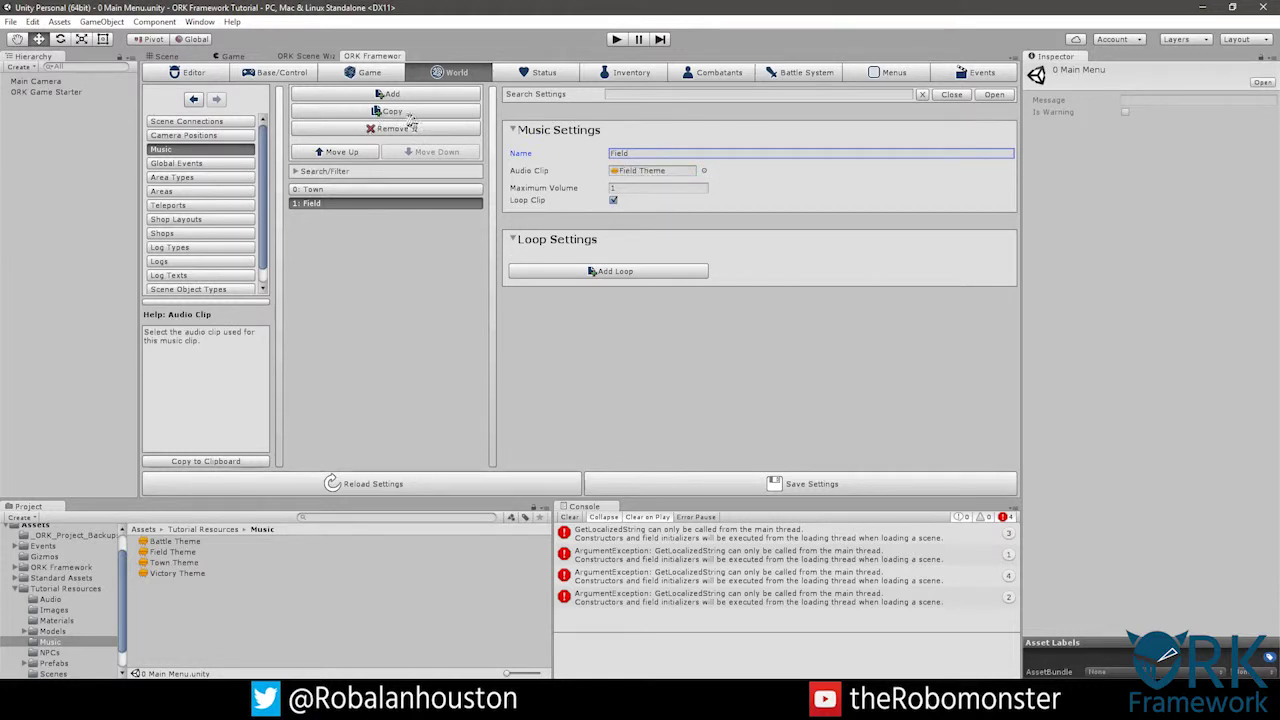
click(405, 112)
click(555, 155)
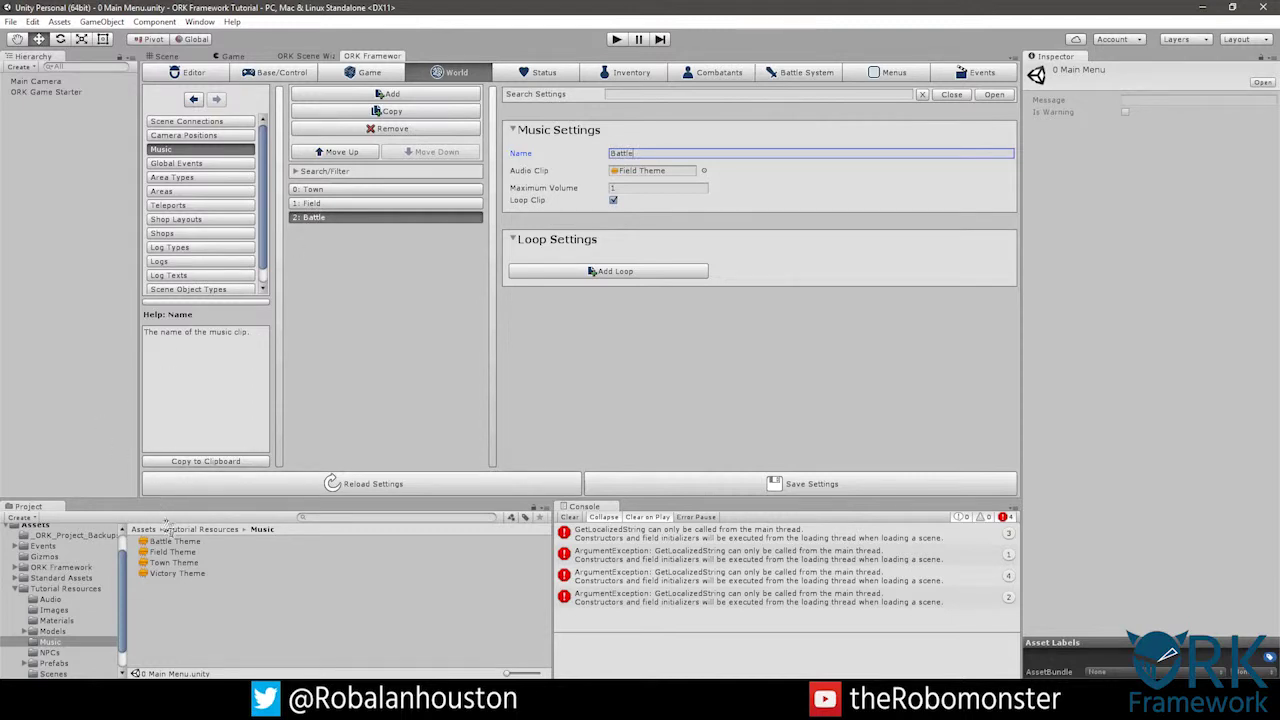
Give the Battle entry Battle Theme with a loop checking at 146 s, returning to 58 s.
drag(469, 385, 645, 172)
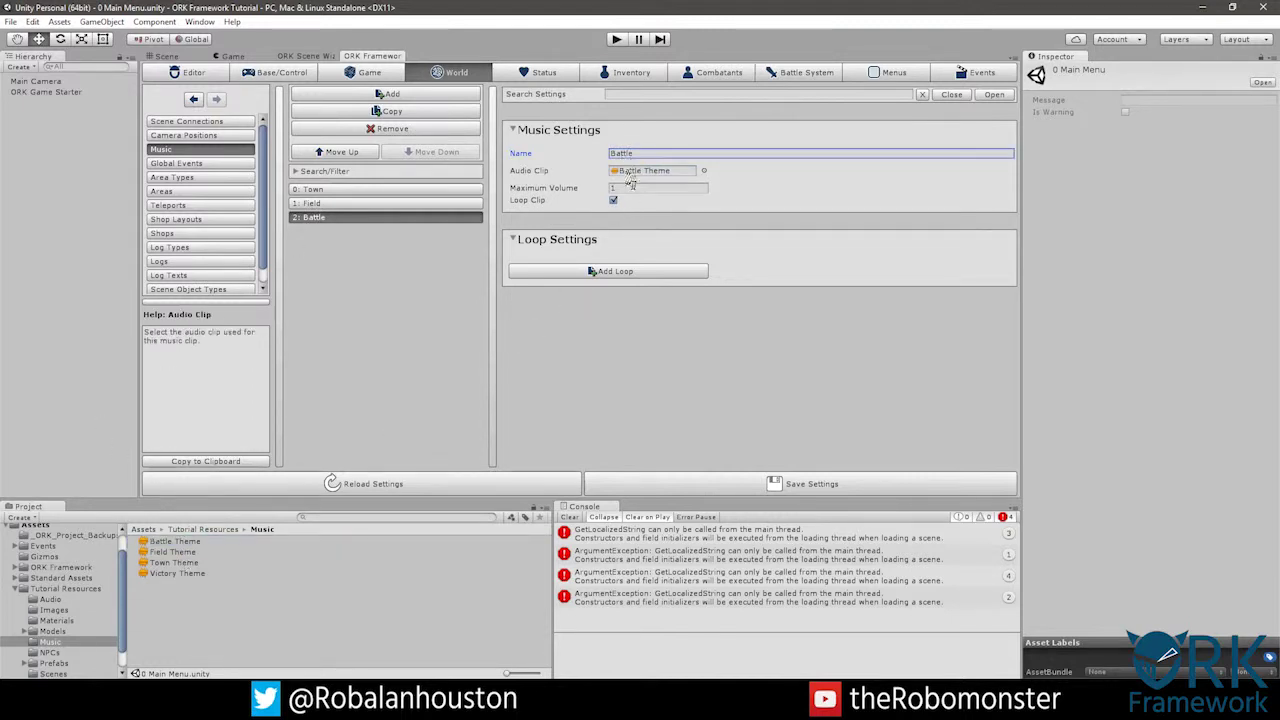
click(600, 273)
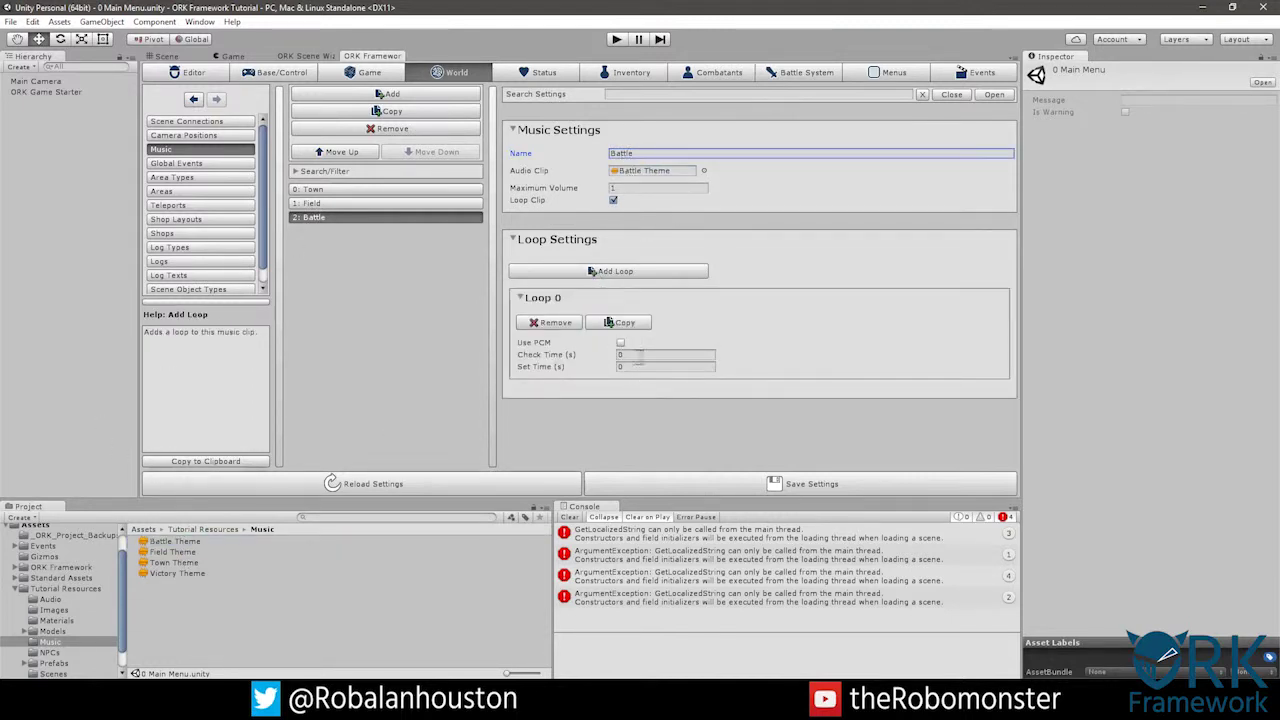
click(566, 354)
text(146)
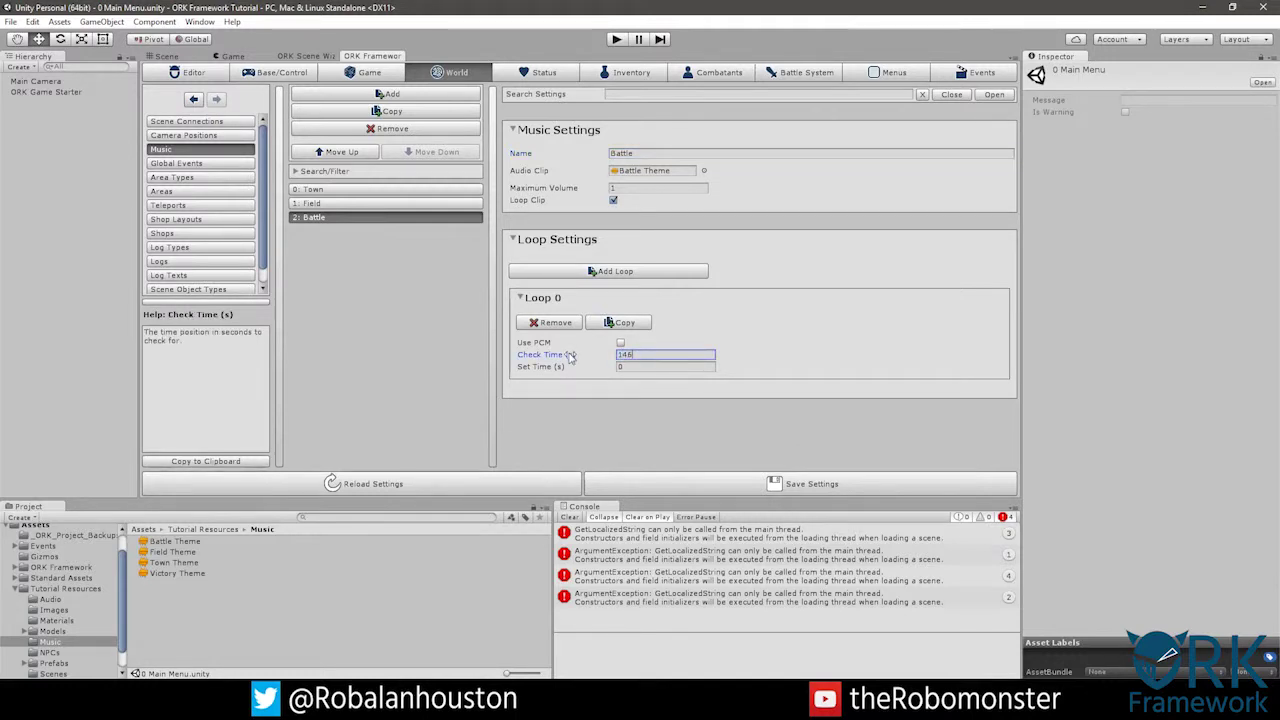
key(Tab)
text(58)
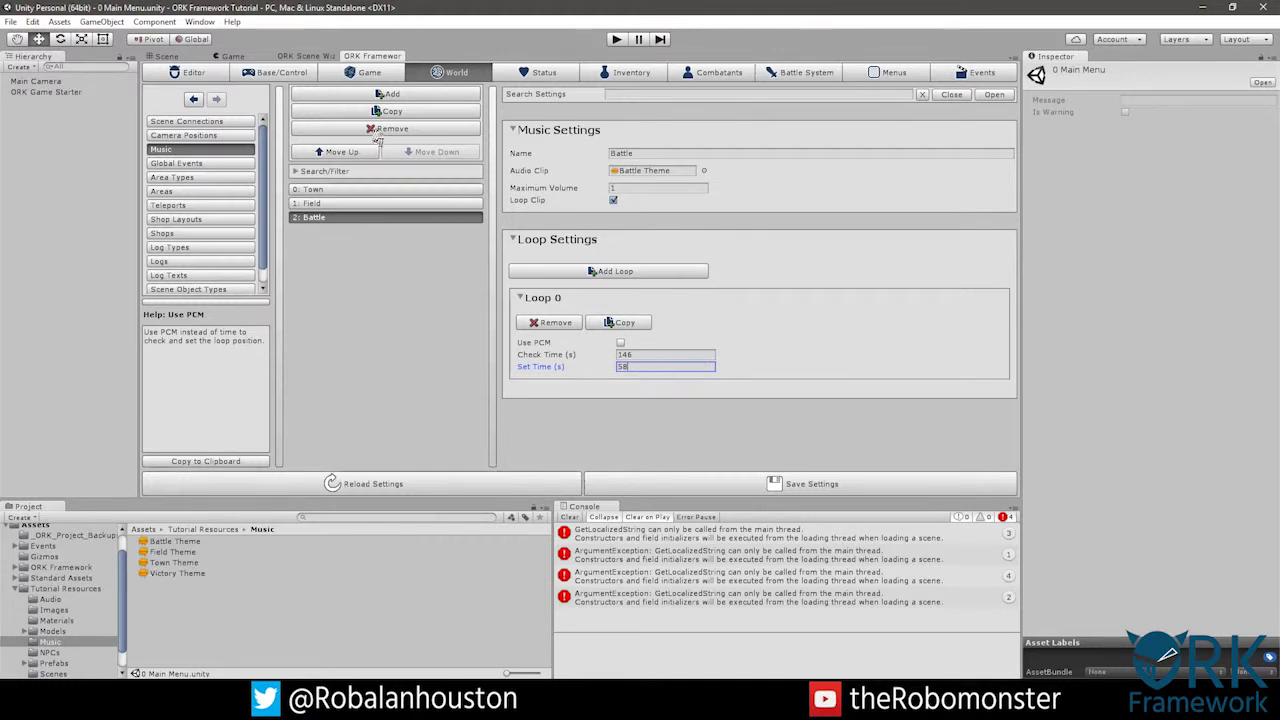
Add a fourth music entry named Victory that plays Victory Theme.
click(390, 96)
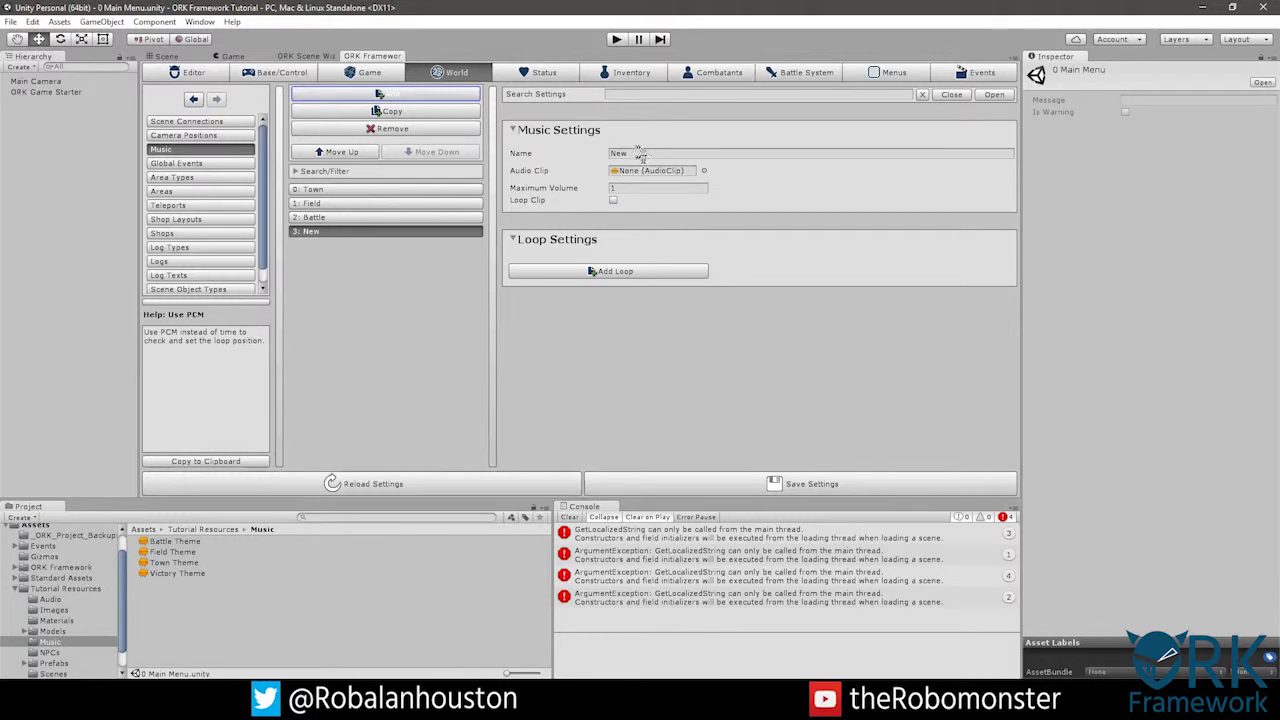
click(640, 155)
text(Victory)
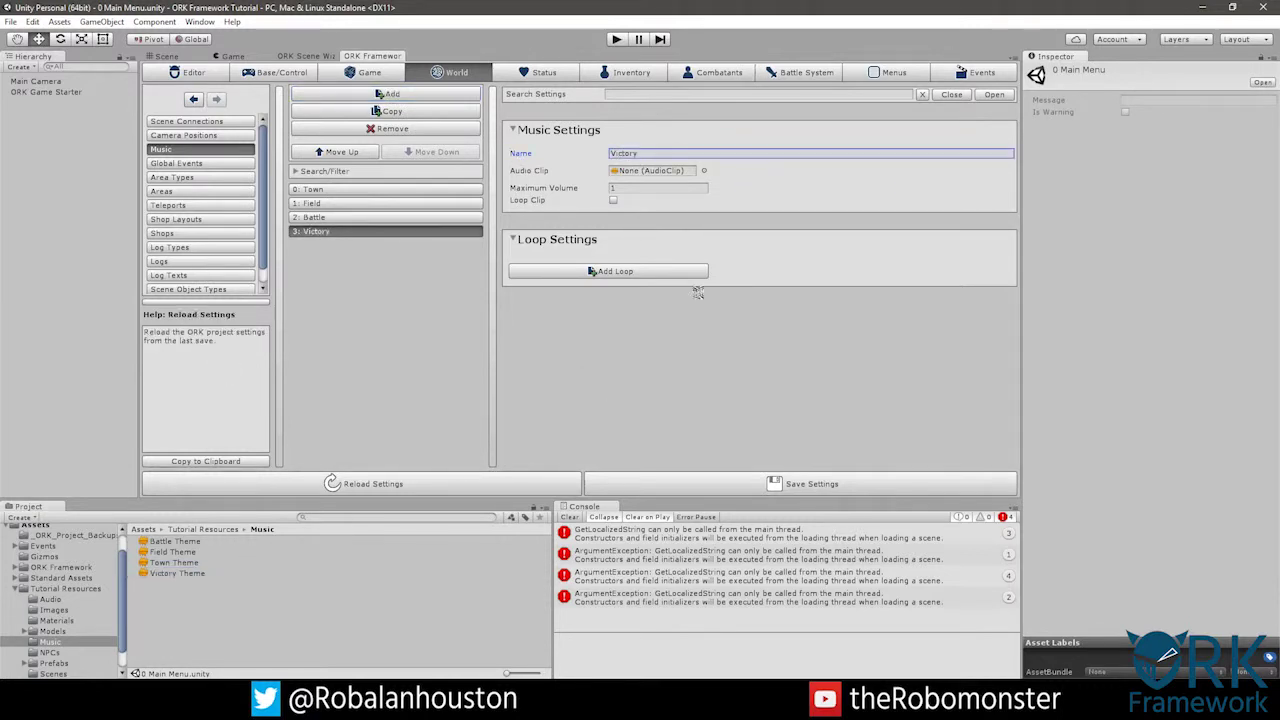
drag(660, 158, 664, 171)
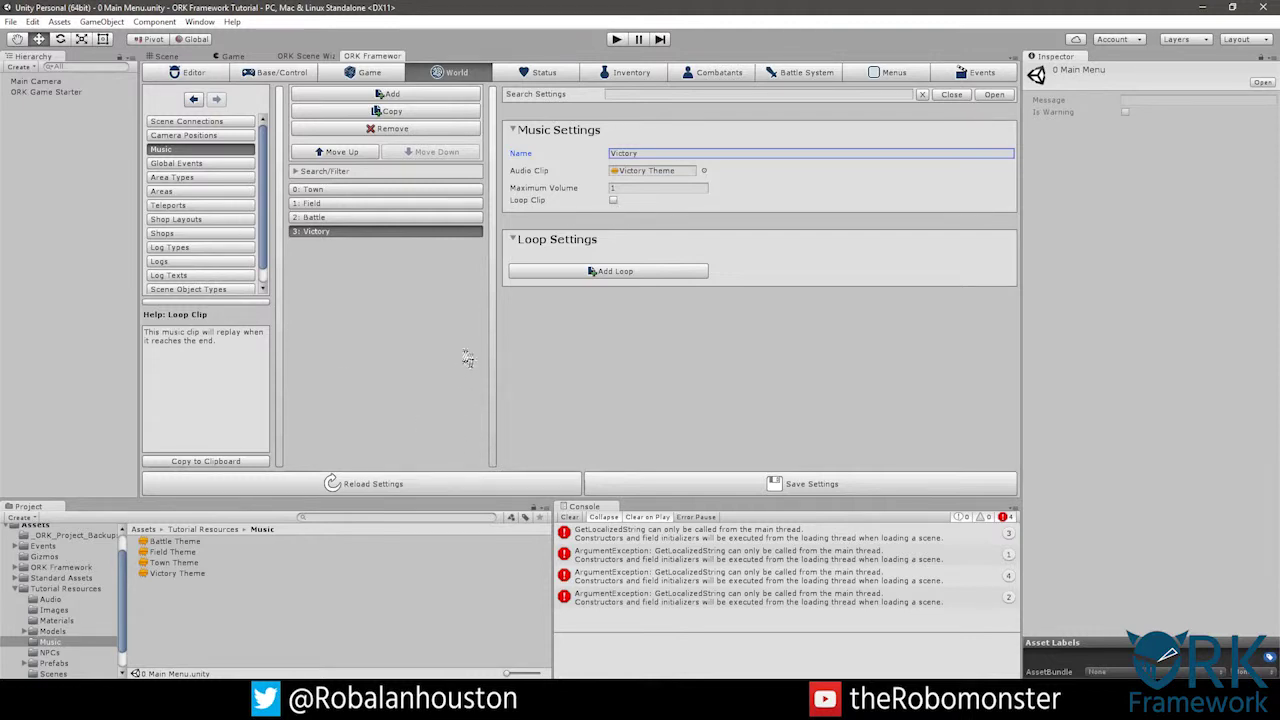
Save and confirm the ORK settings, saving all modified asset files.
click(768, 490)
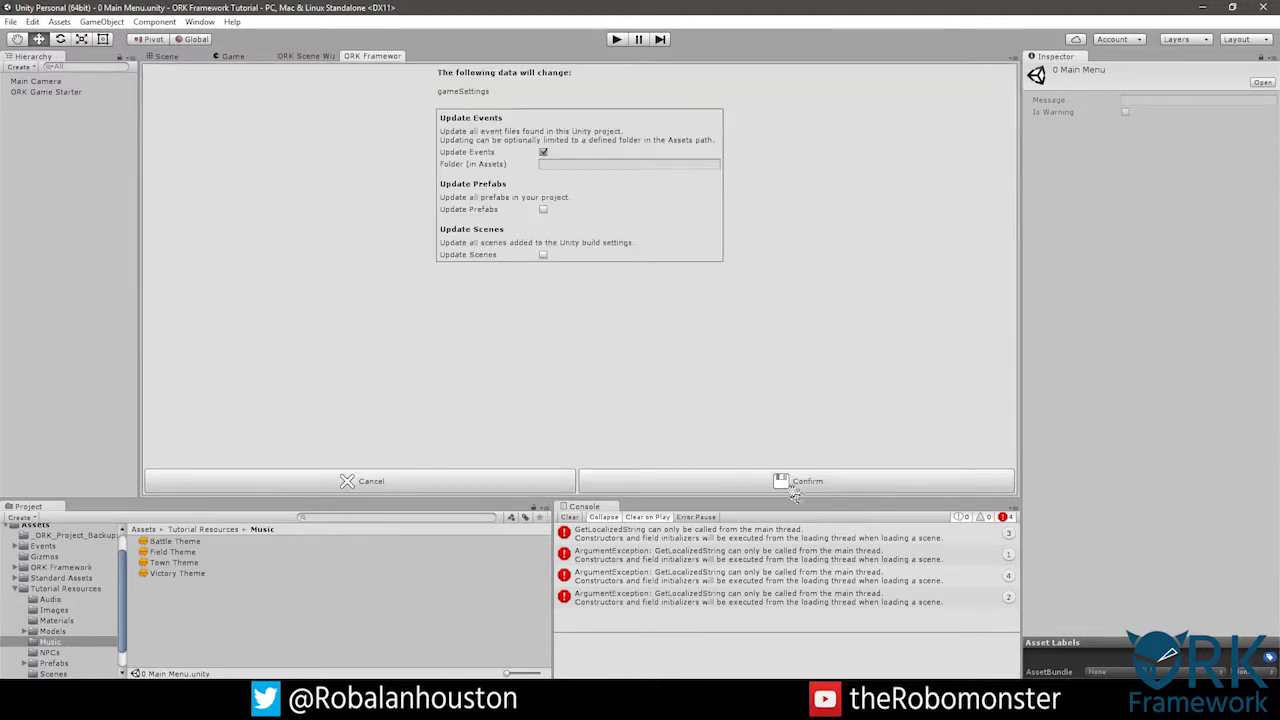
click(796, 490)
click(648, 339)
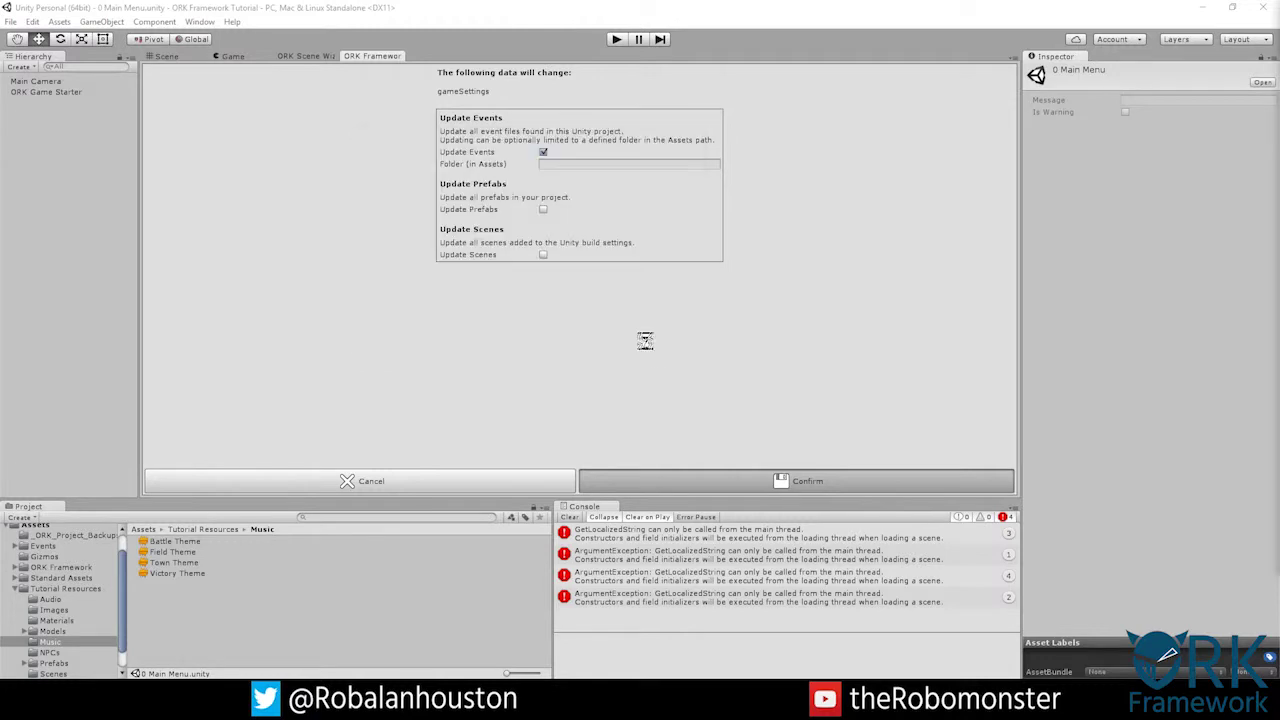
click(651, 338)
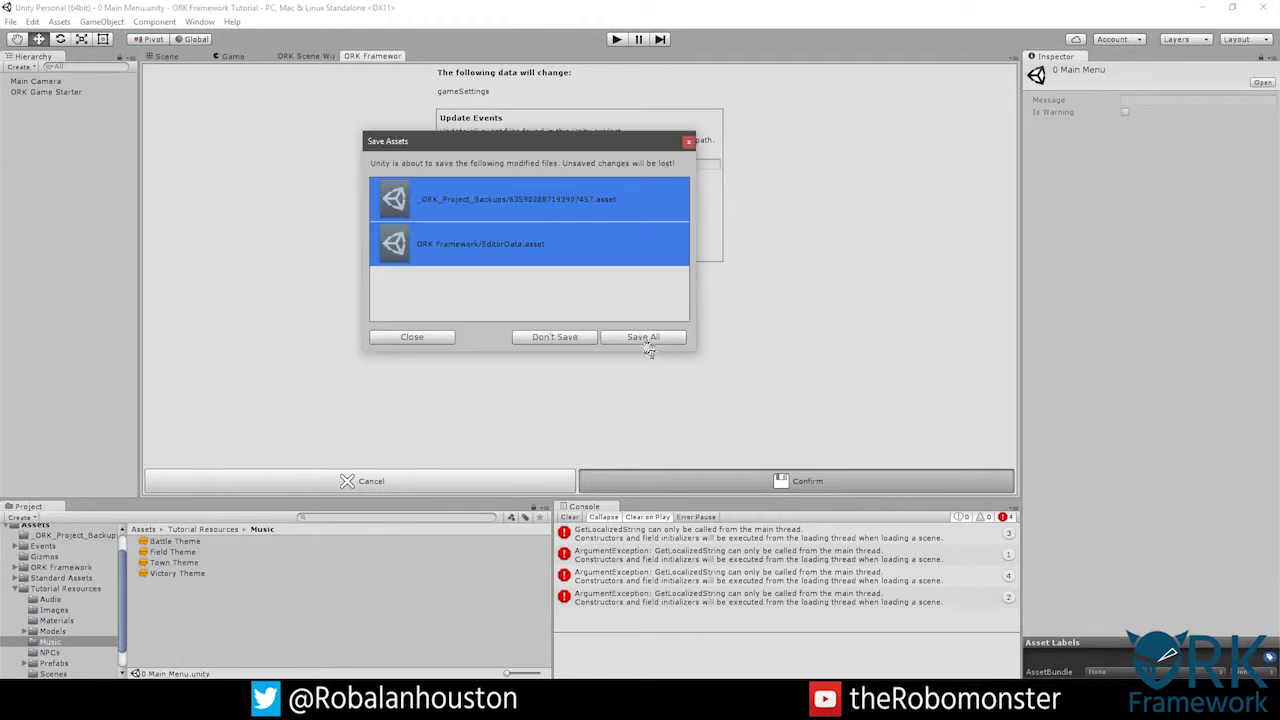
click(648, 342)
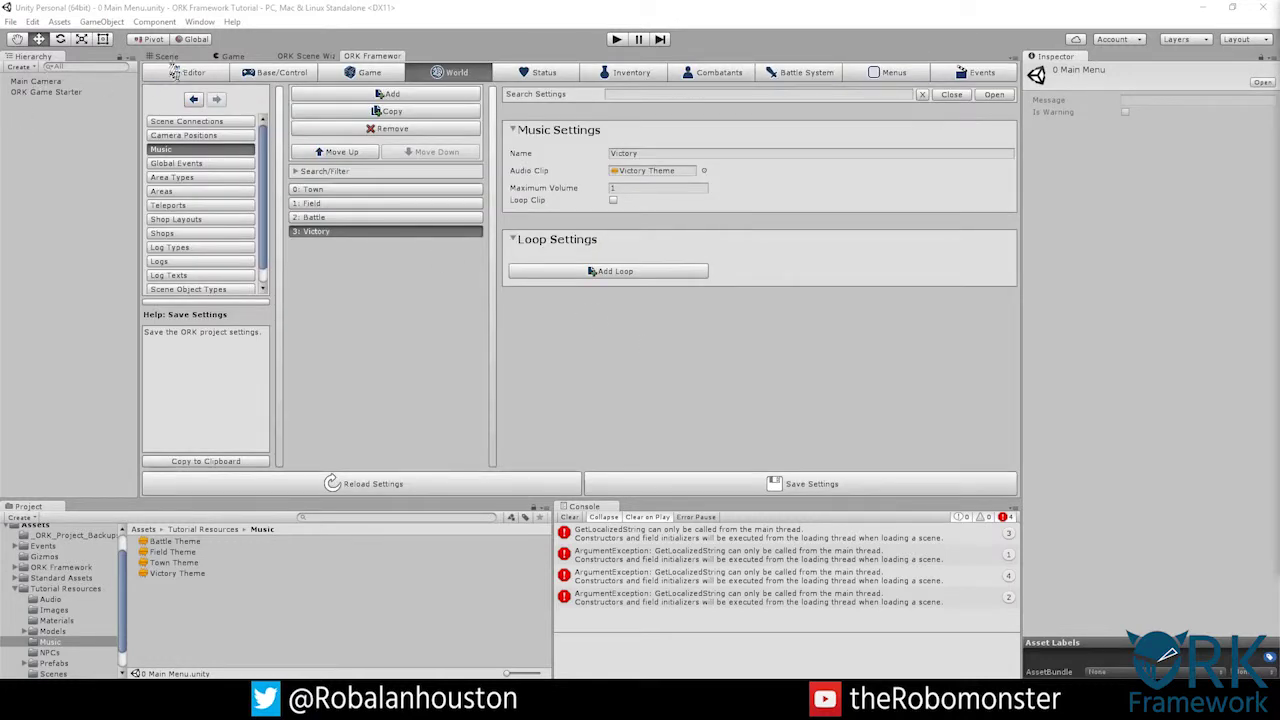
click(166, 57)
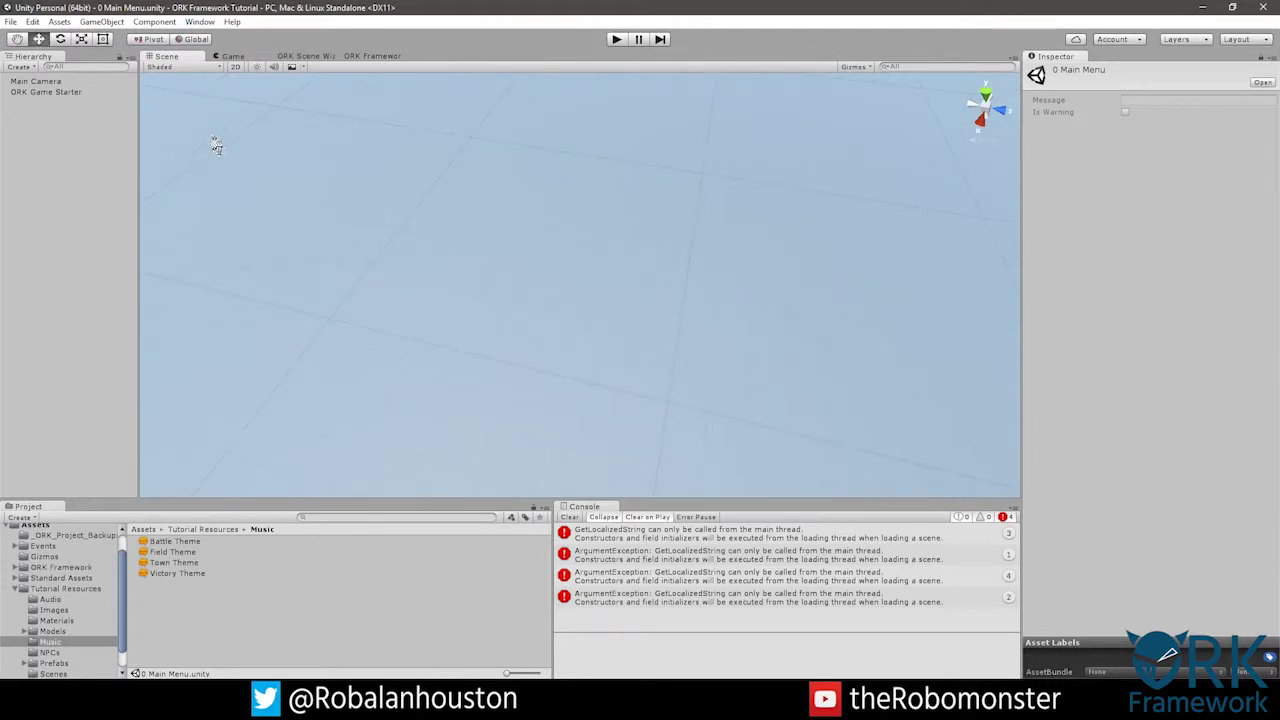
Frame ORK Game Starter and create a Music Player object via the ORK Scene Wizard.
click(68, 95)
key(f)
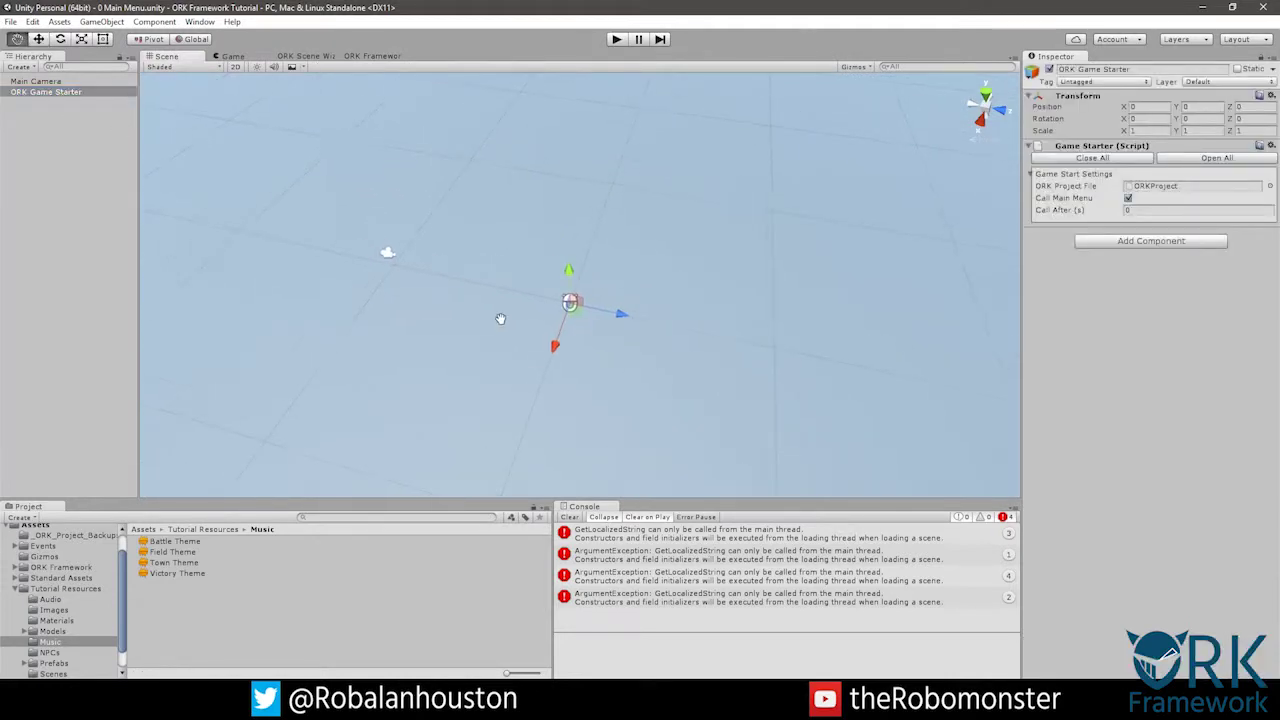
click(288, 58)
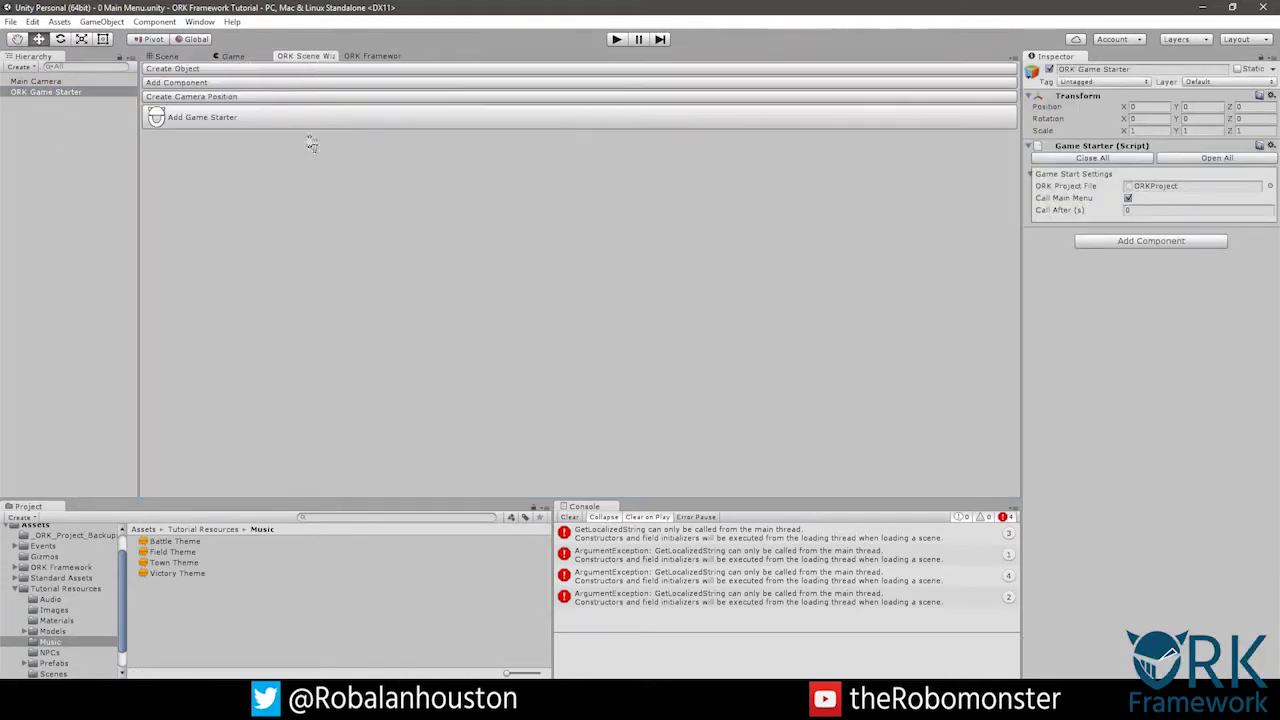
click(200, 86)
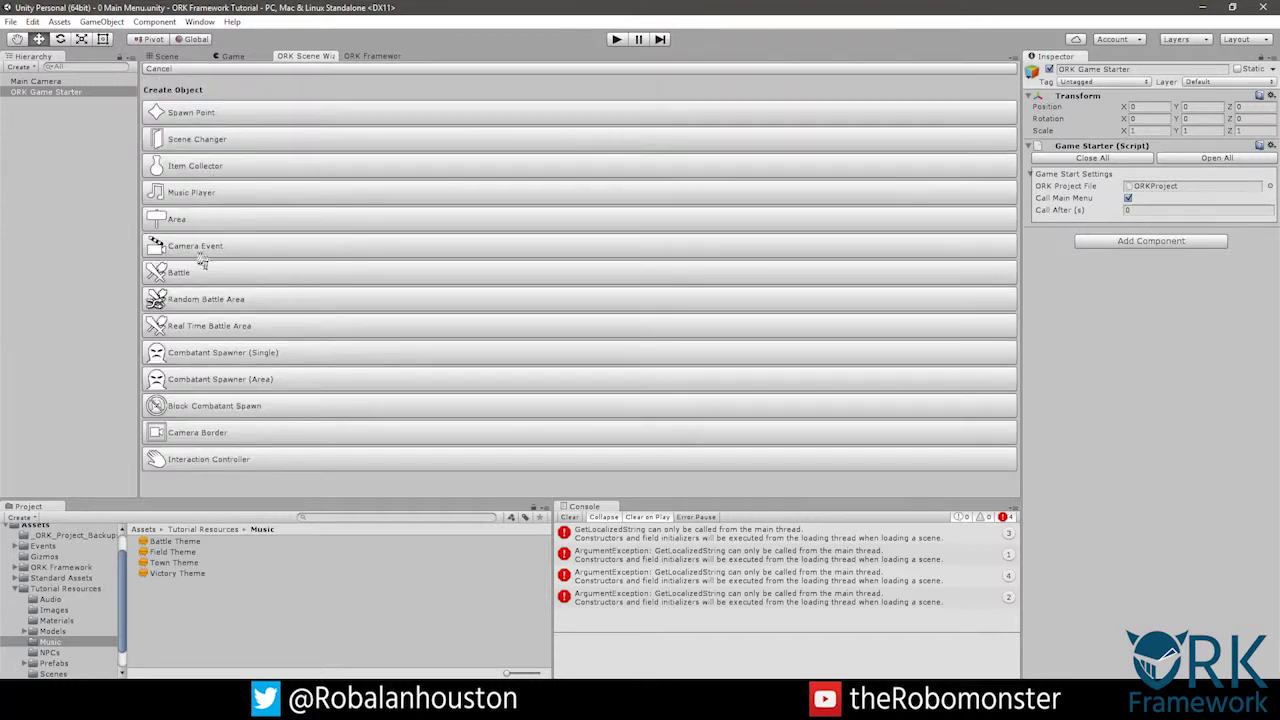
click(204, 196)
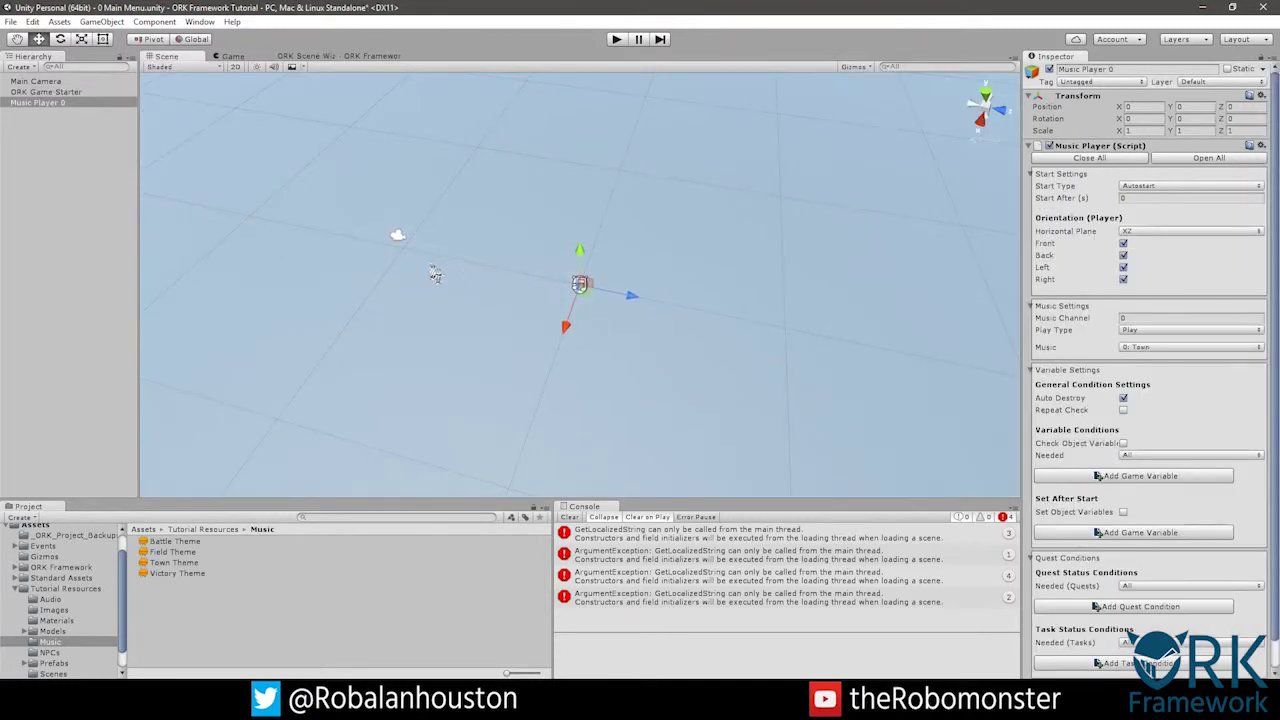
Nudge the Music Player along Z and set its Play Type to Stop.
drag(640, 308, 610, 296)
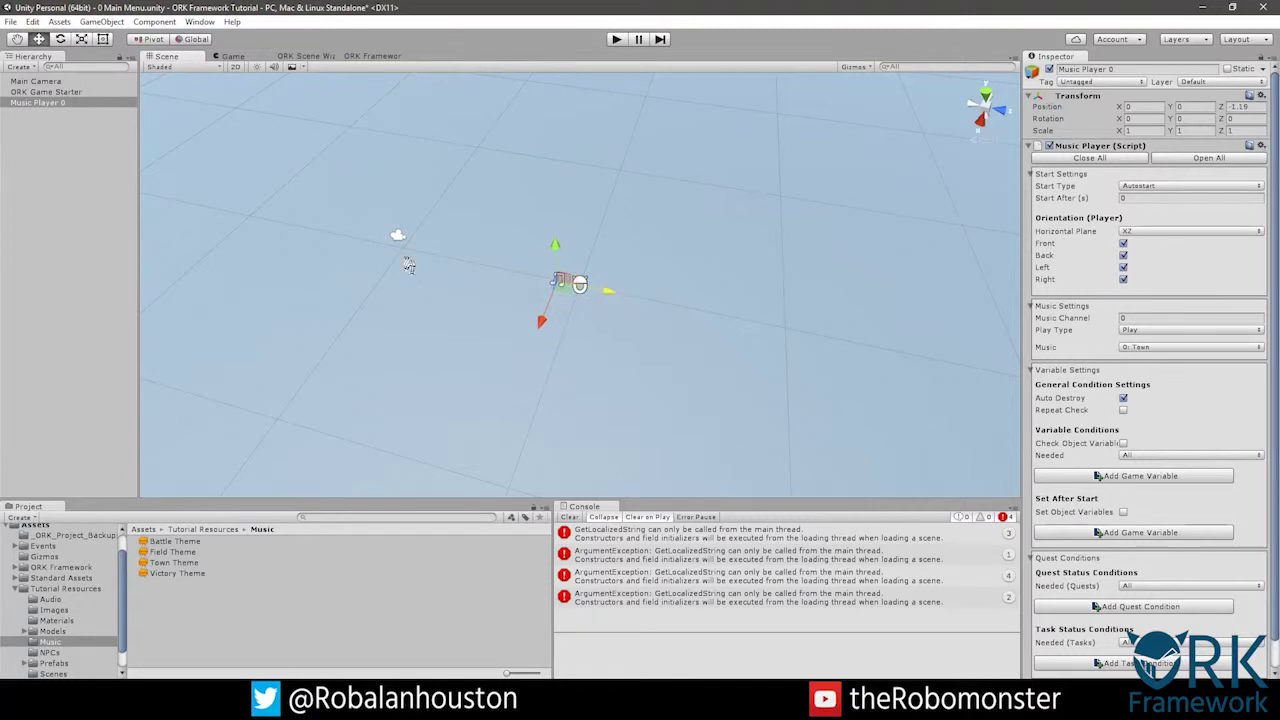
click(1148, 331)
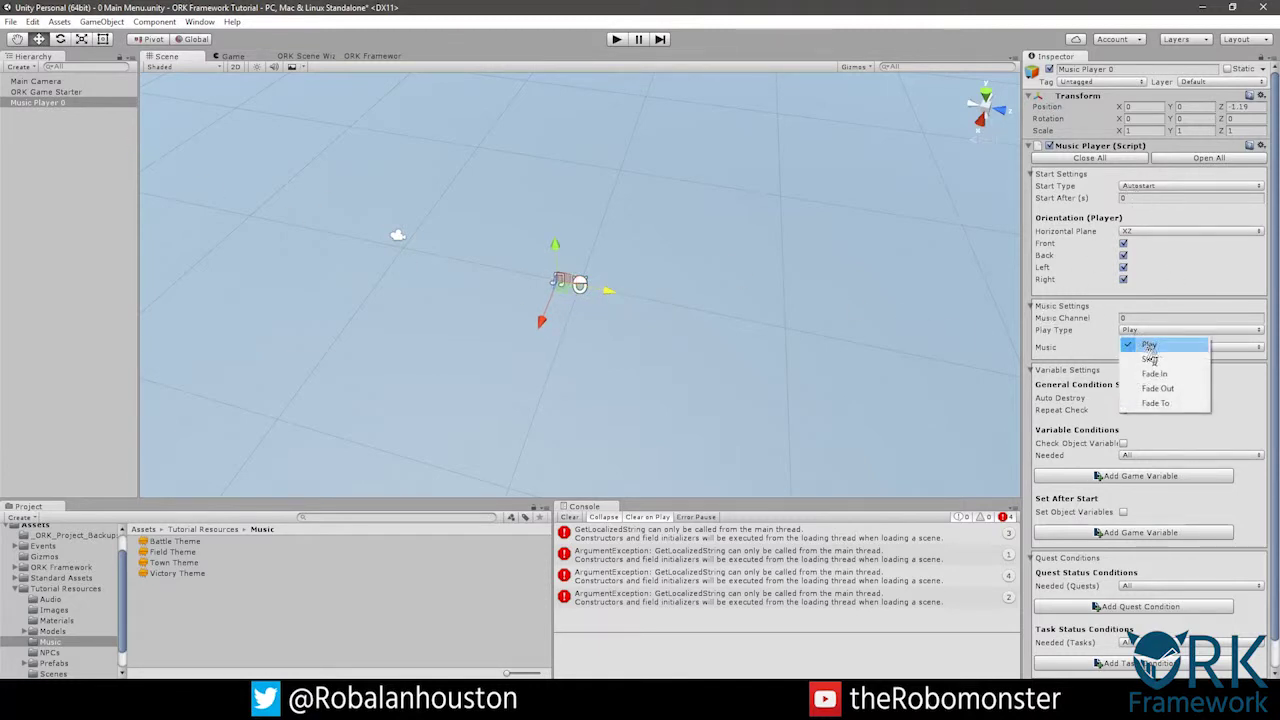
click(1152, 359)
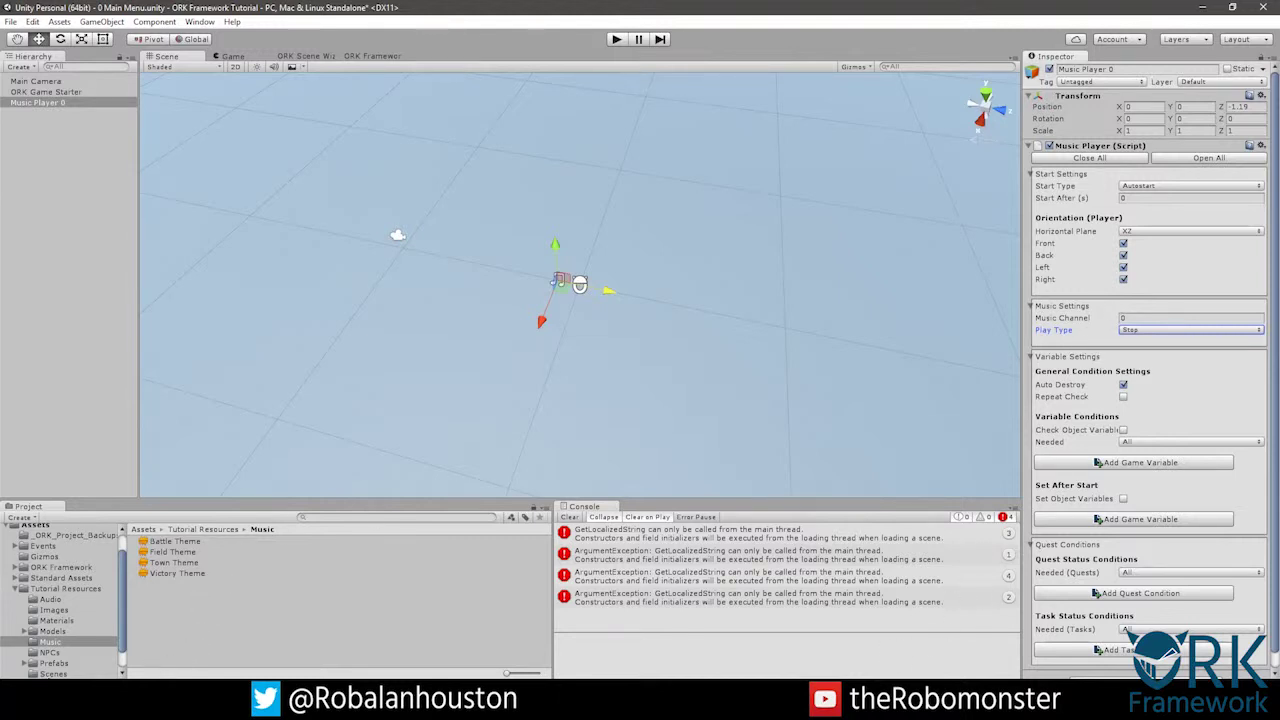
click(52, 673)
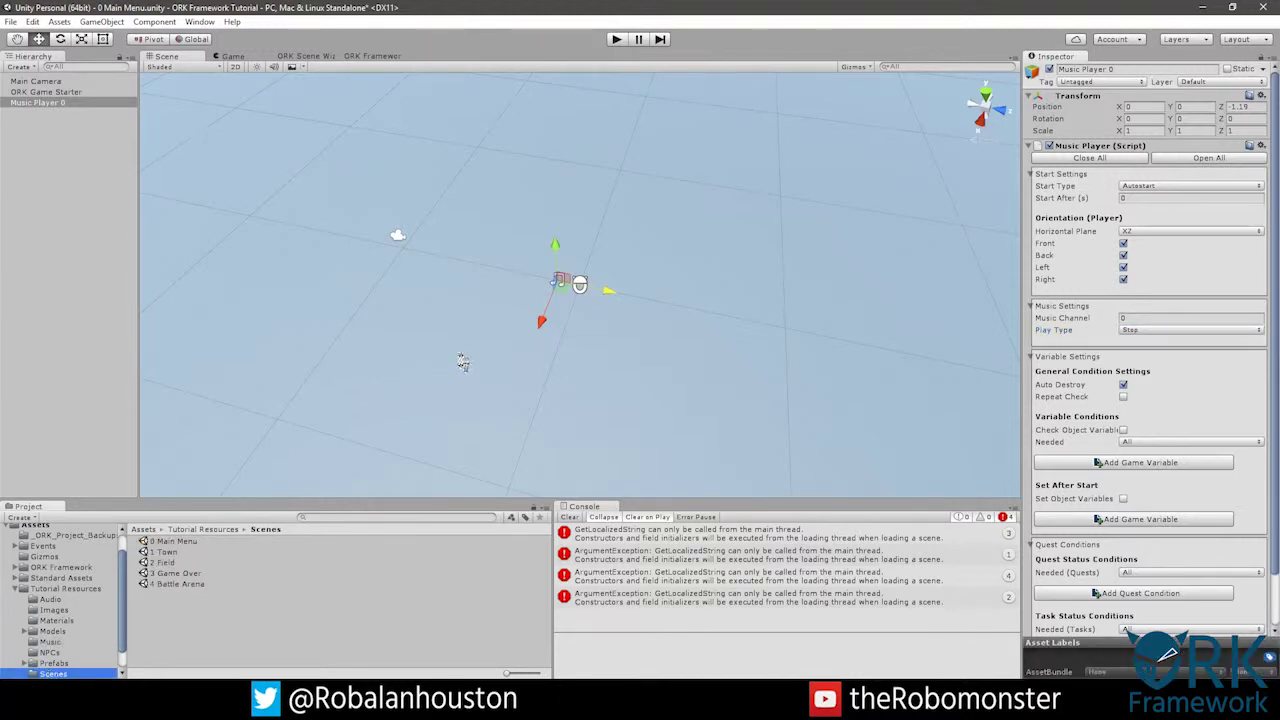
Open the 1 Town scene, select Scene Changer 0, and create a Music Player there.
double_click(170, 552)
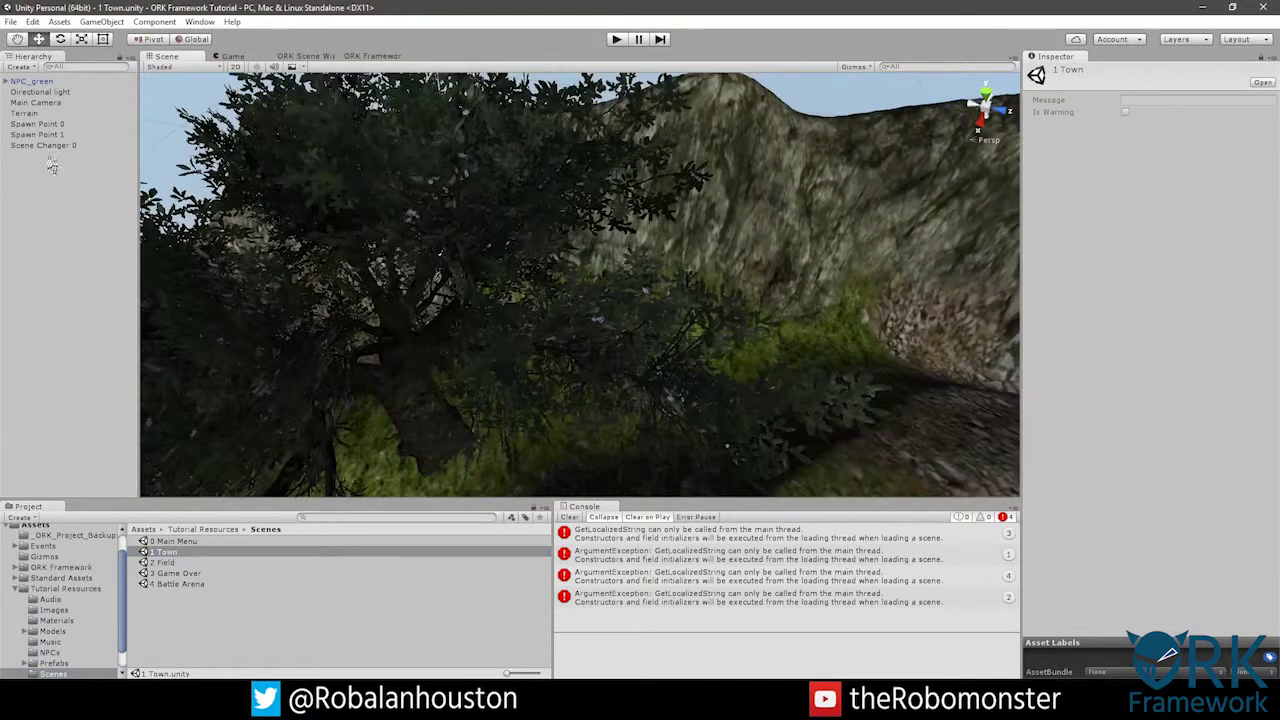
double_click(44, 146)
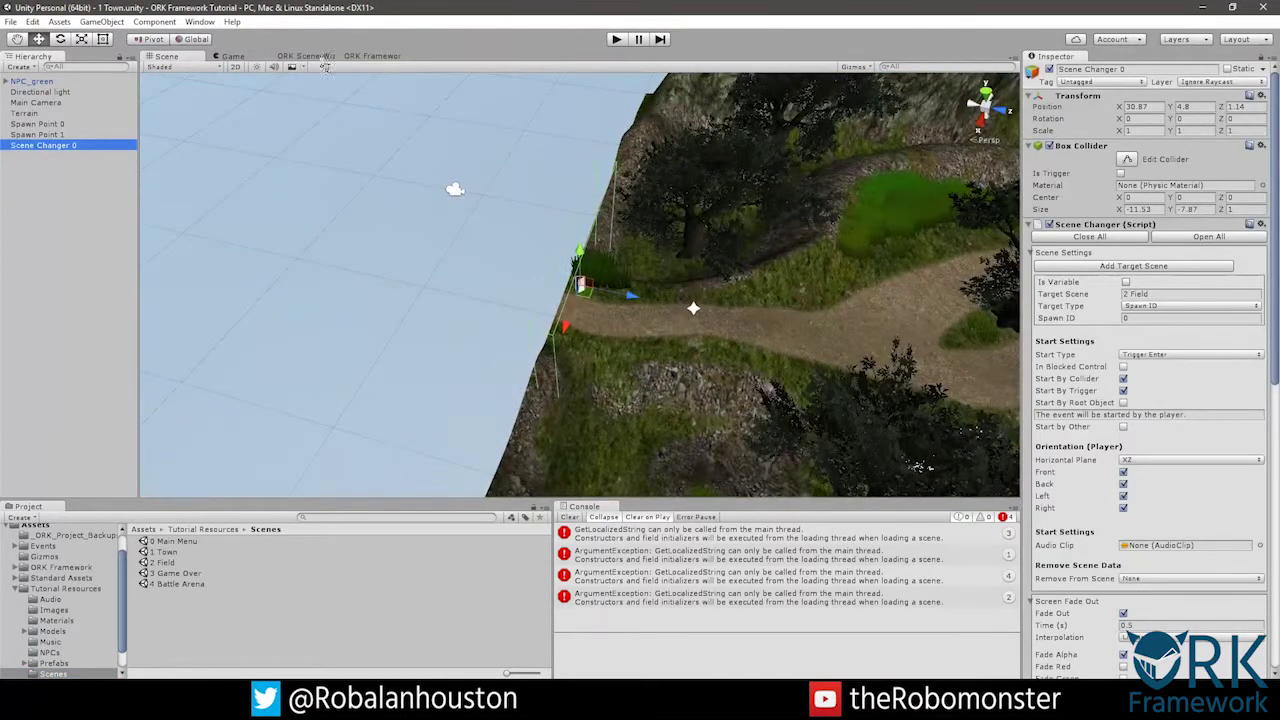
click(306, 56)
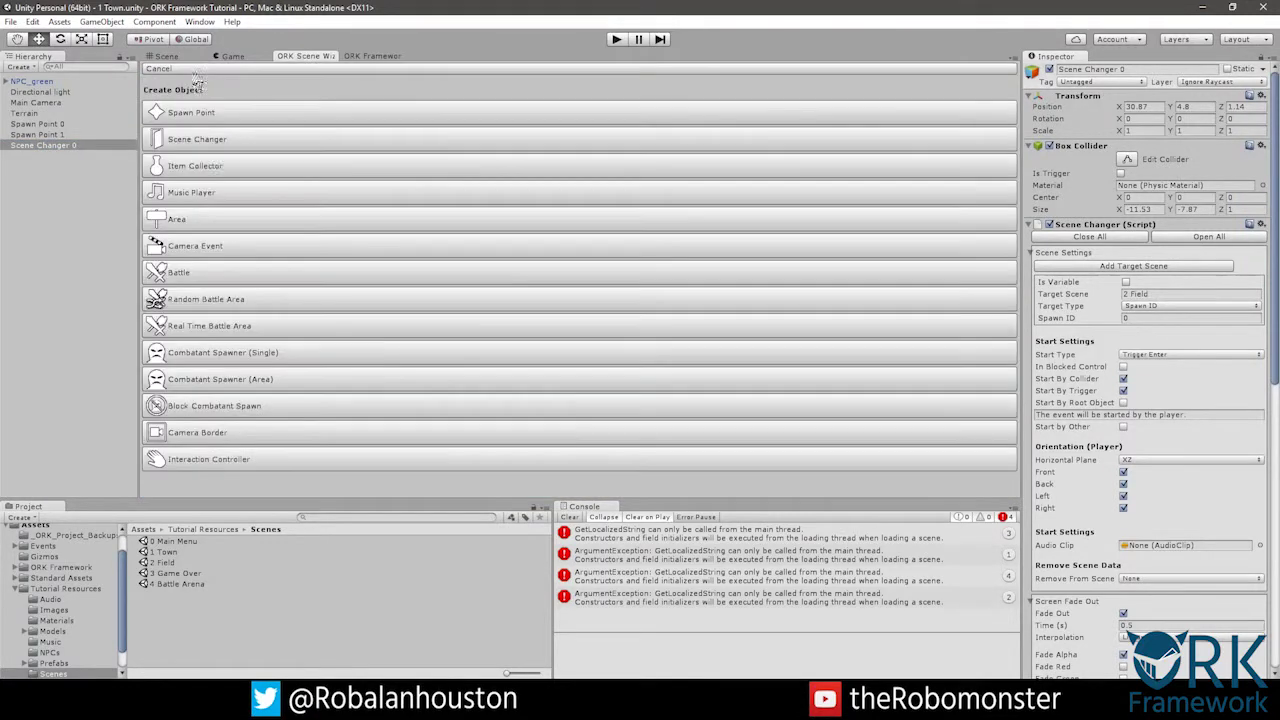
click(199, 85)
click(200, 192)
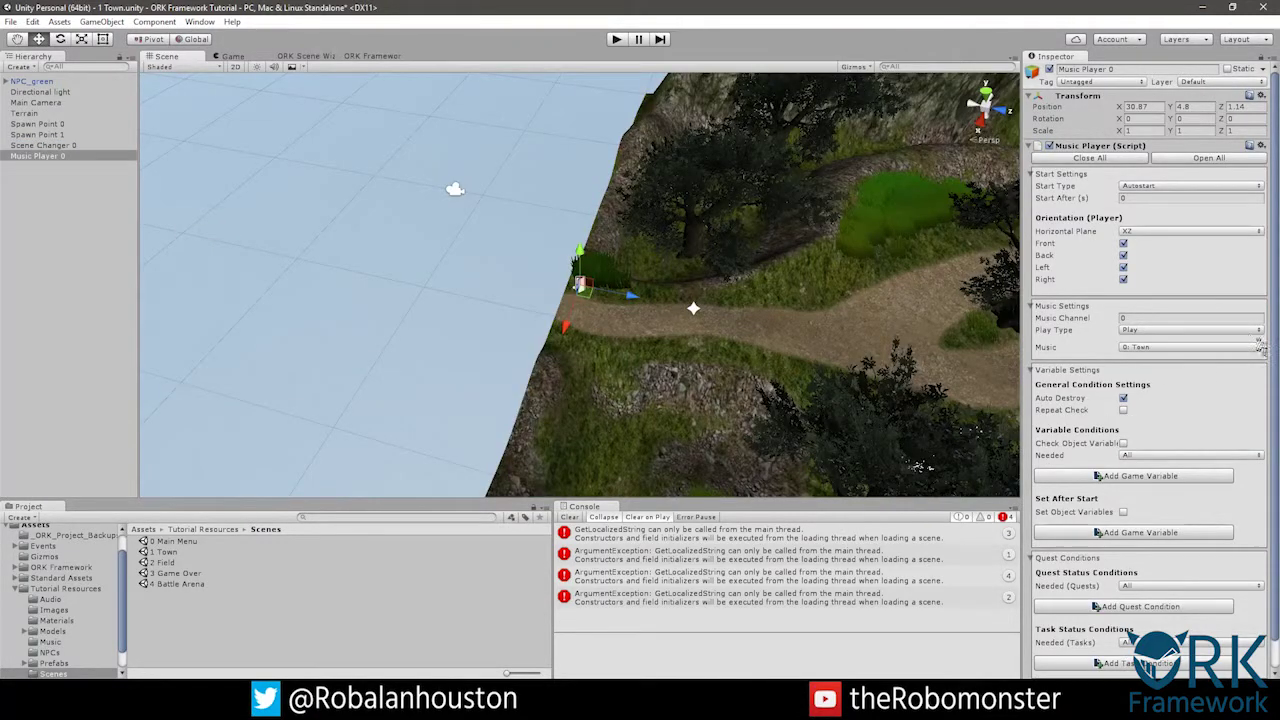
Set the Town player to Fade To 0: Town with Linear interpolation, then open 2 Field.
click(1145, 330)
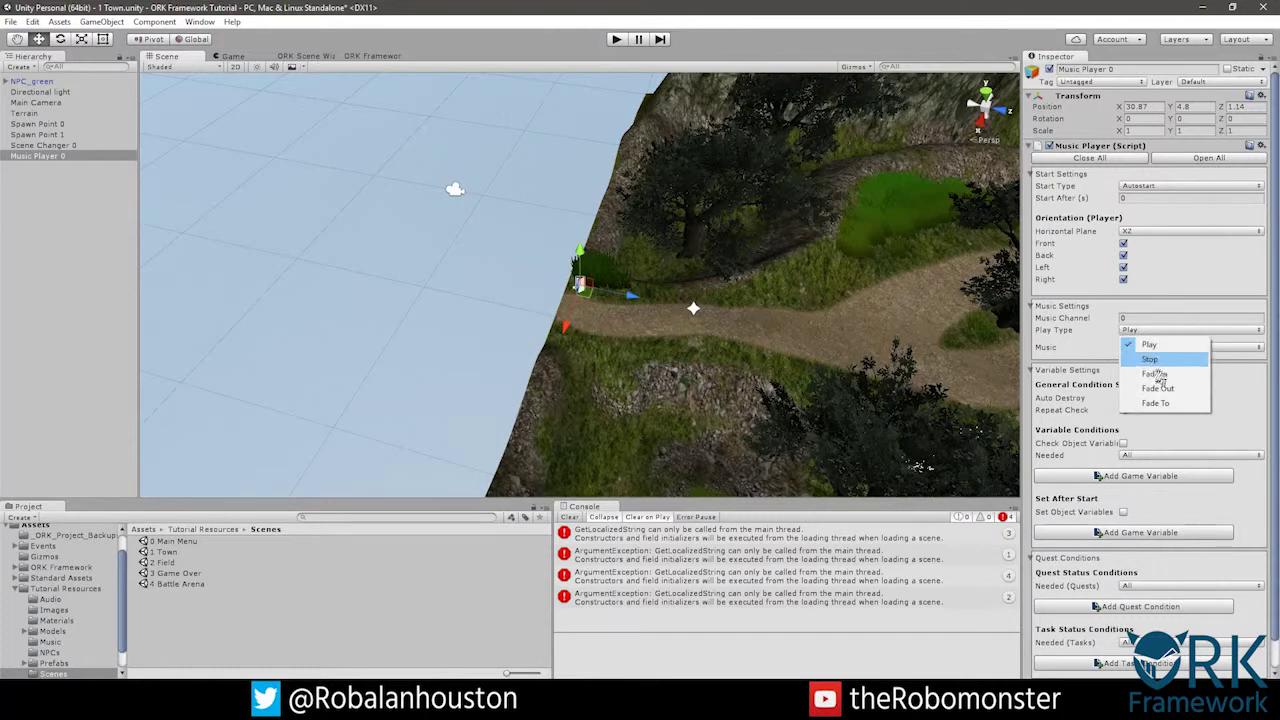
click(1165, 403)
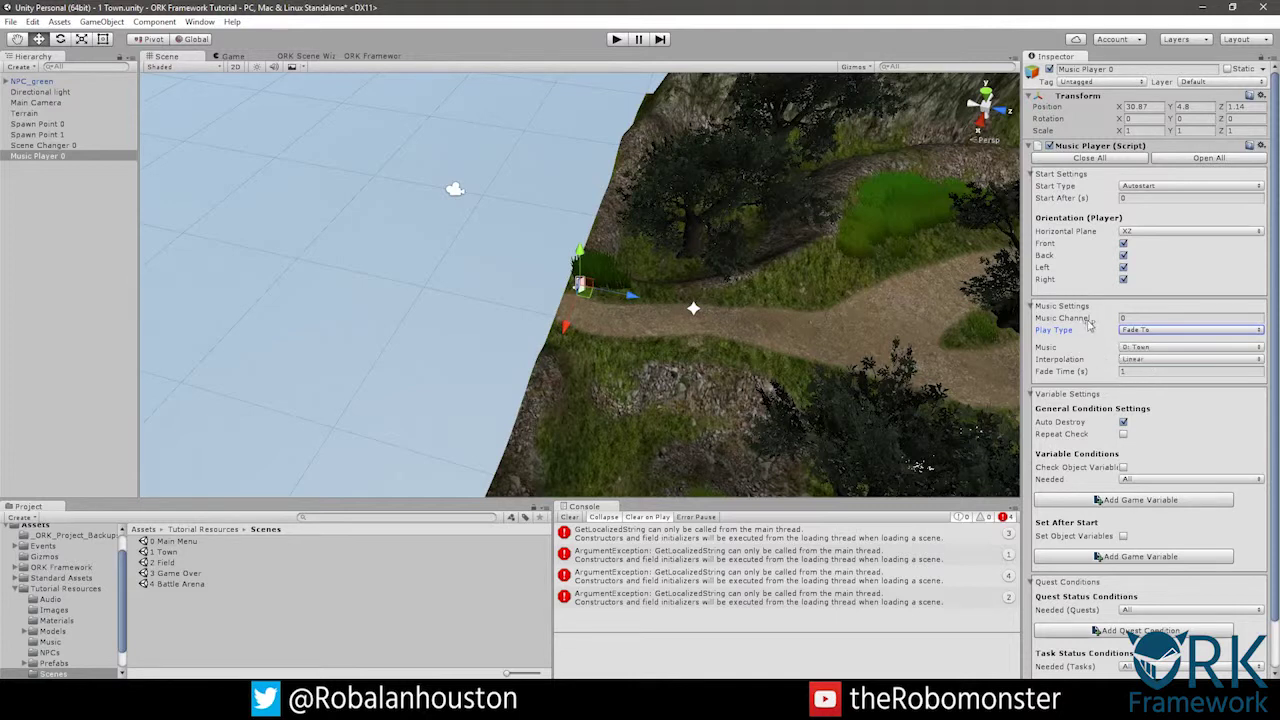
click(1133, 347)
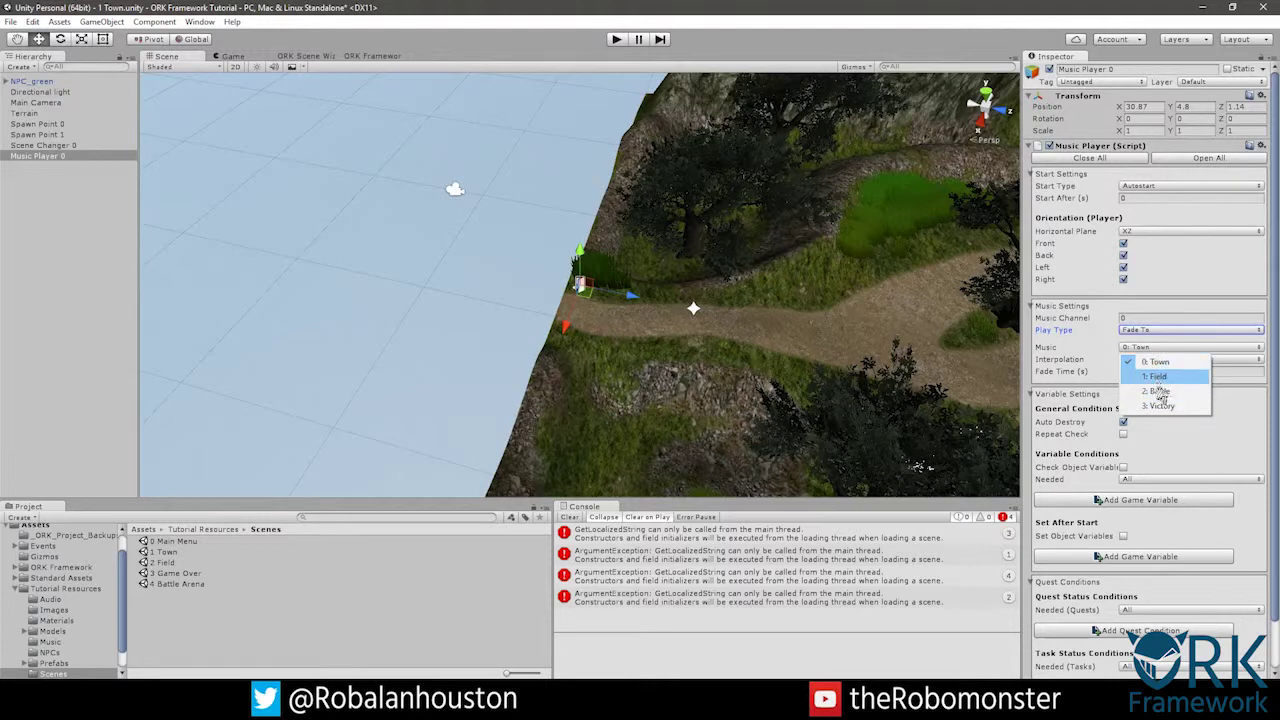
click(1156, 362)
click(1155, 360)
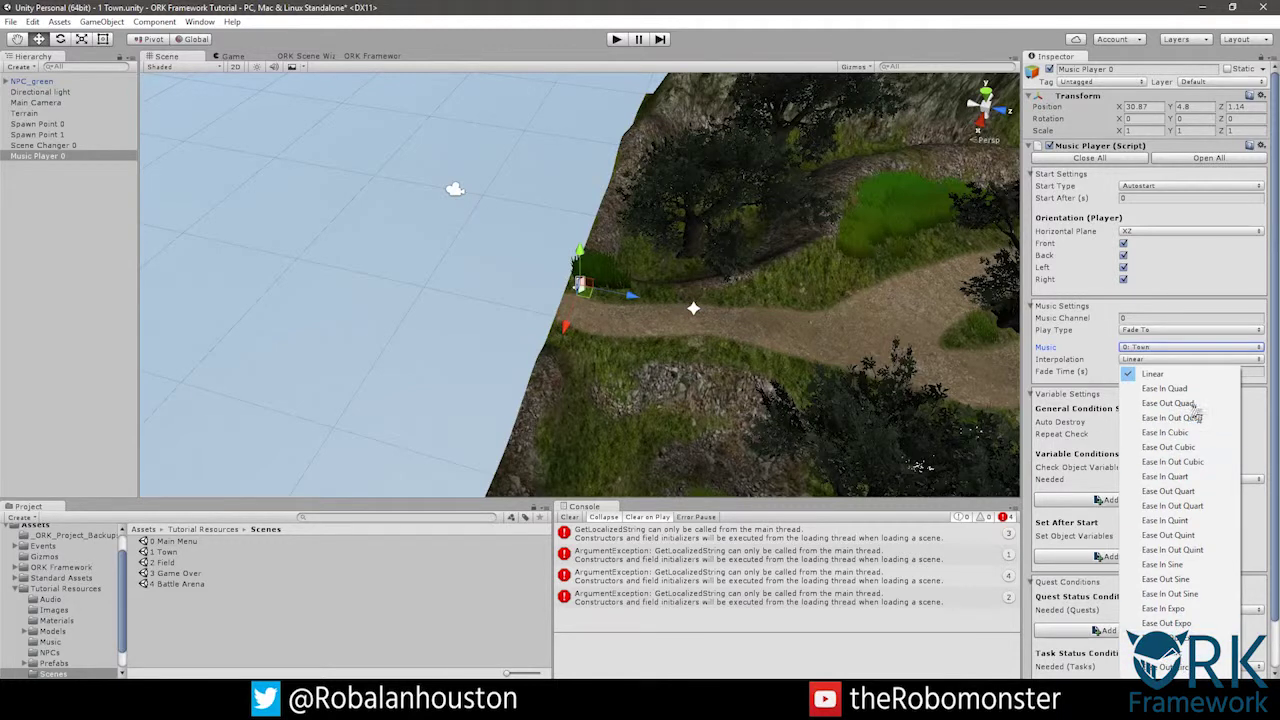
click(1097, 355)
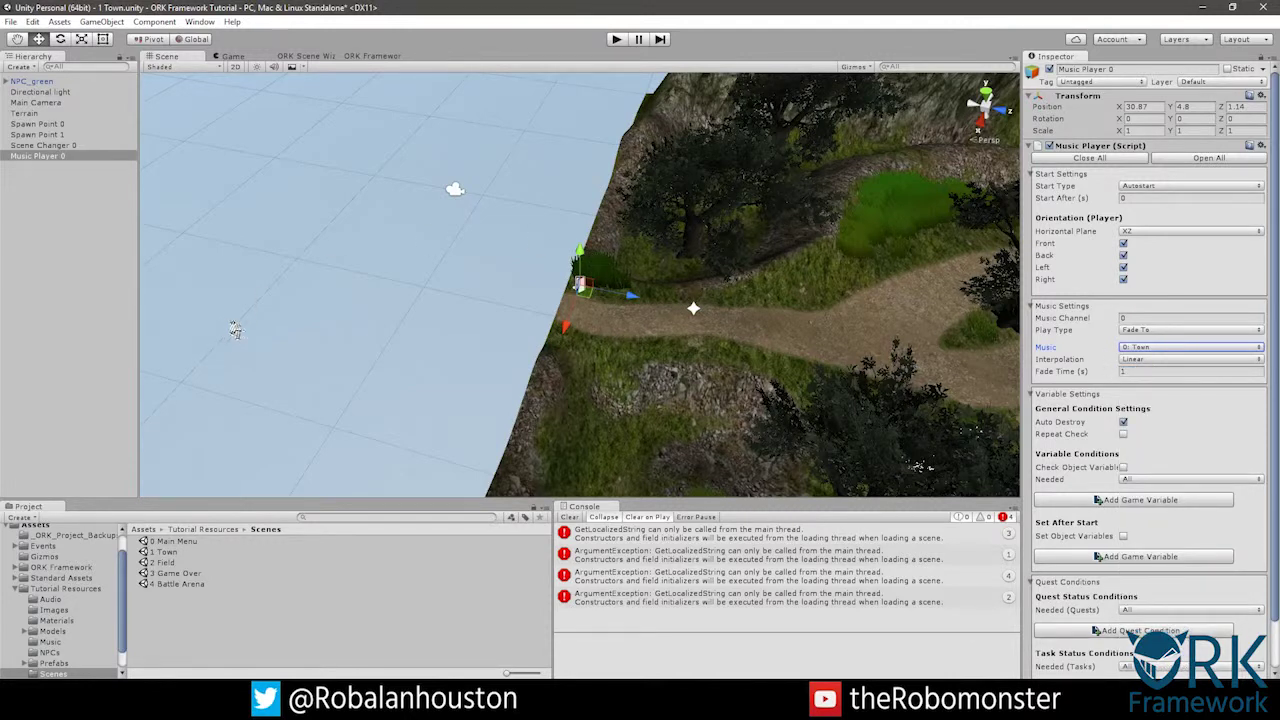
double_click(180, 563)
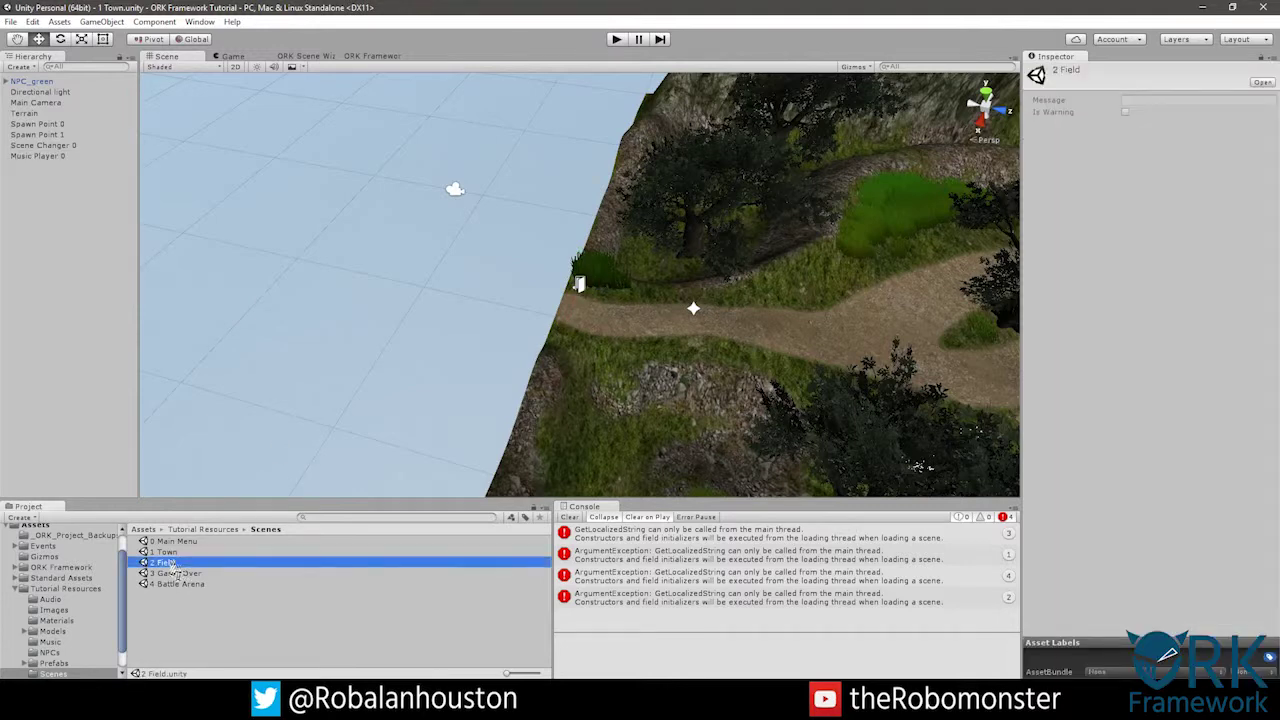
Create a first Music Player in the Field scene and check it against Scene Changer 0.
click(306, 56)
click(207, 76)
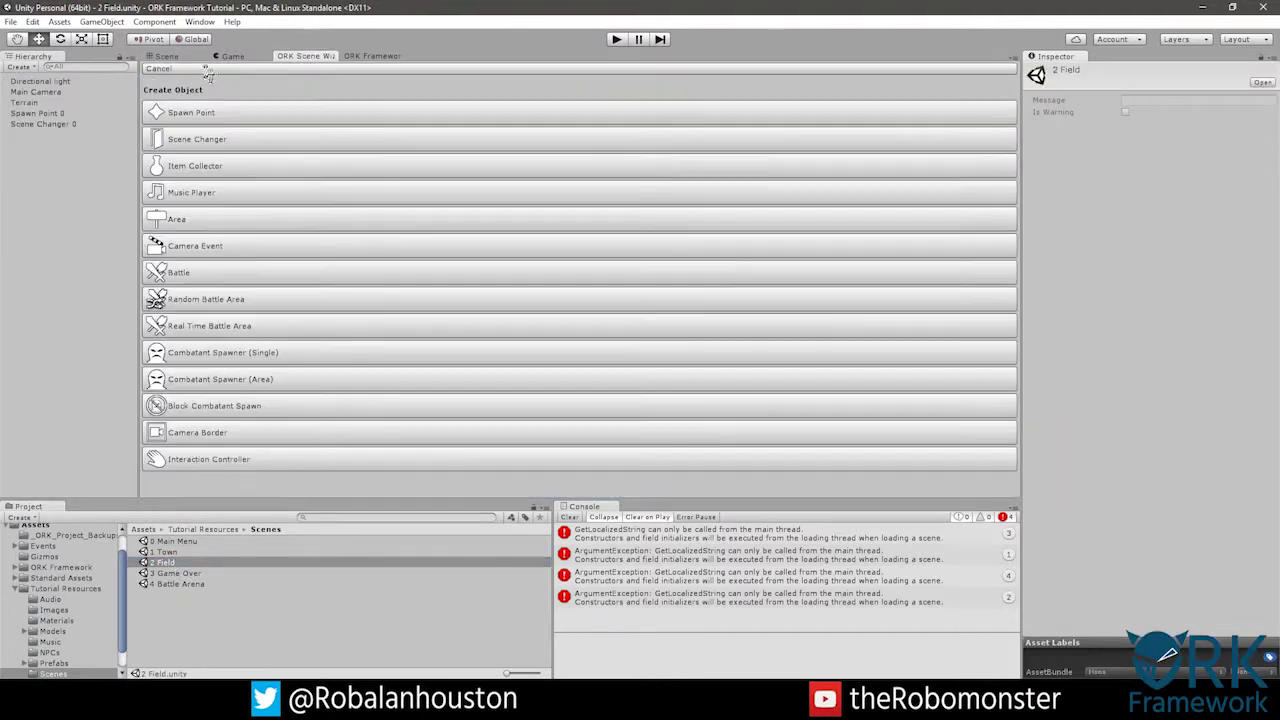
click(205, 193)
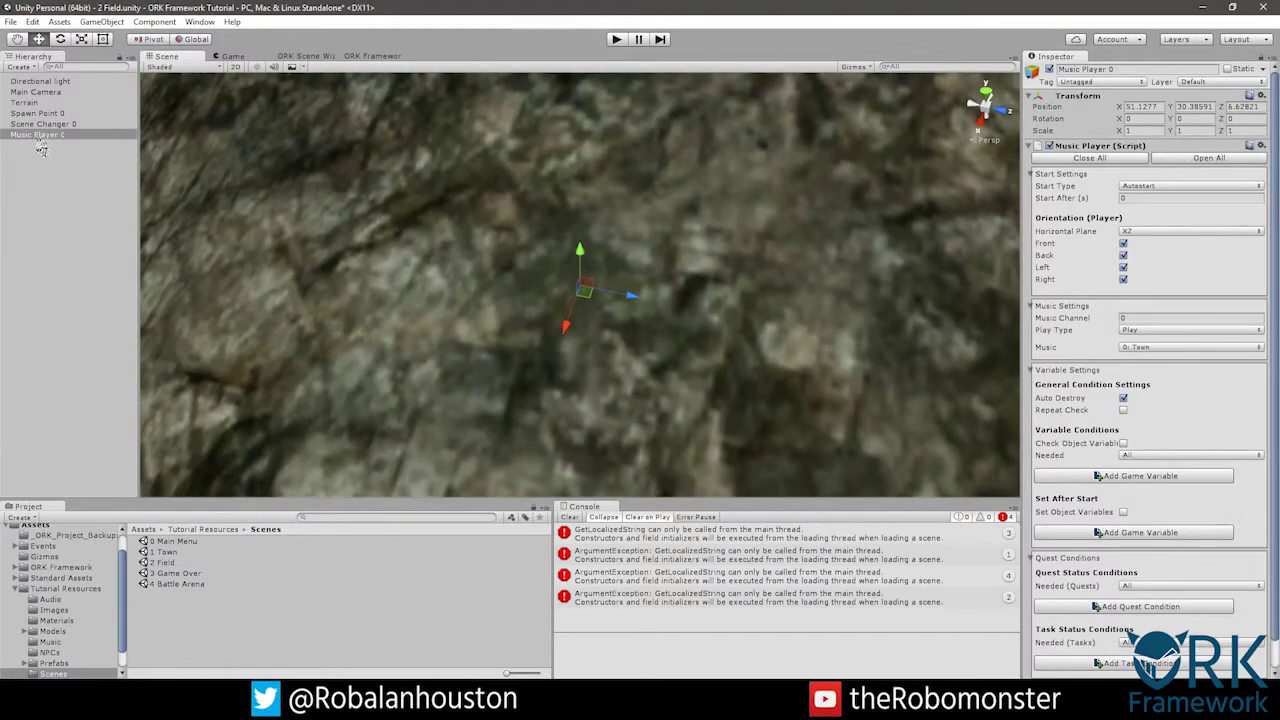
double_click(40, 124)
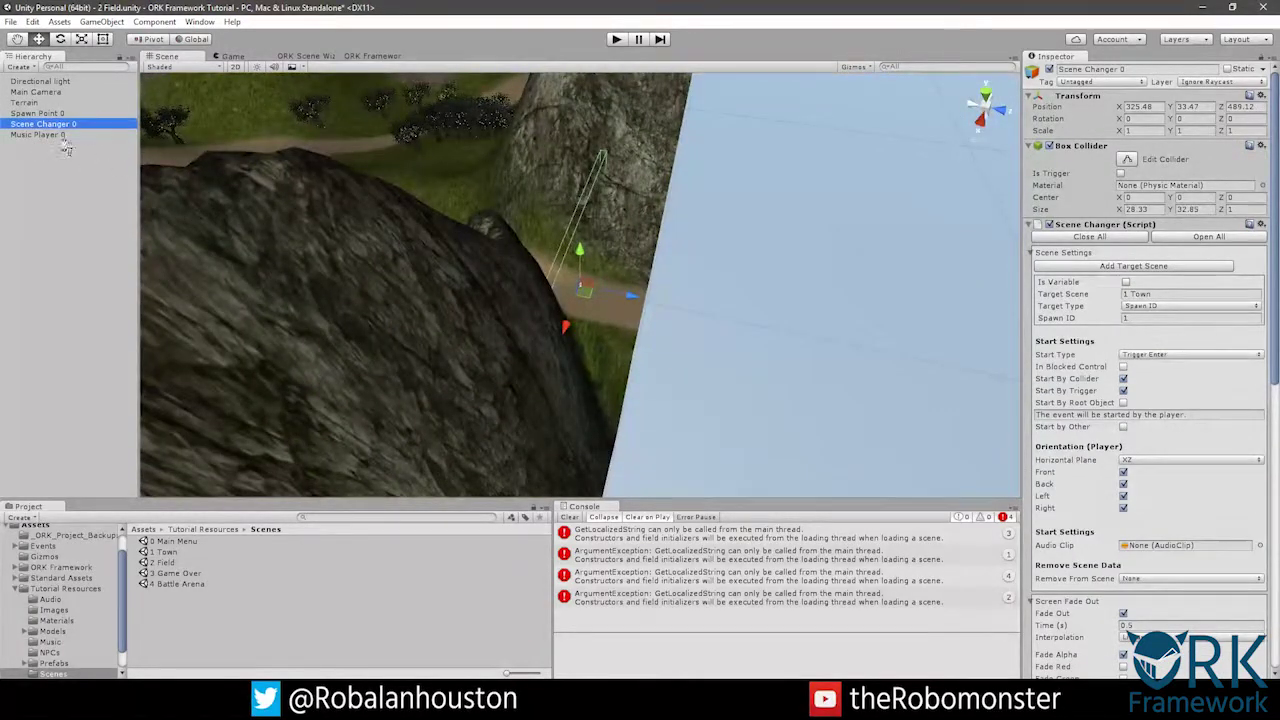
click(62, 135)
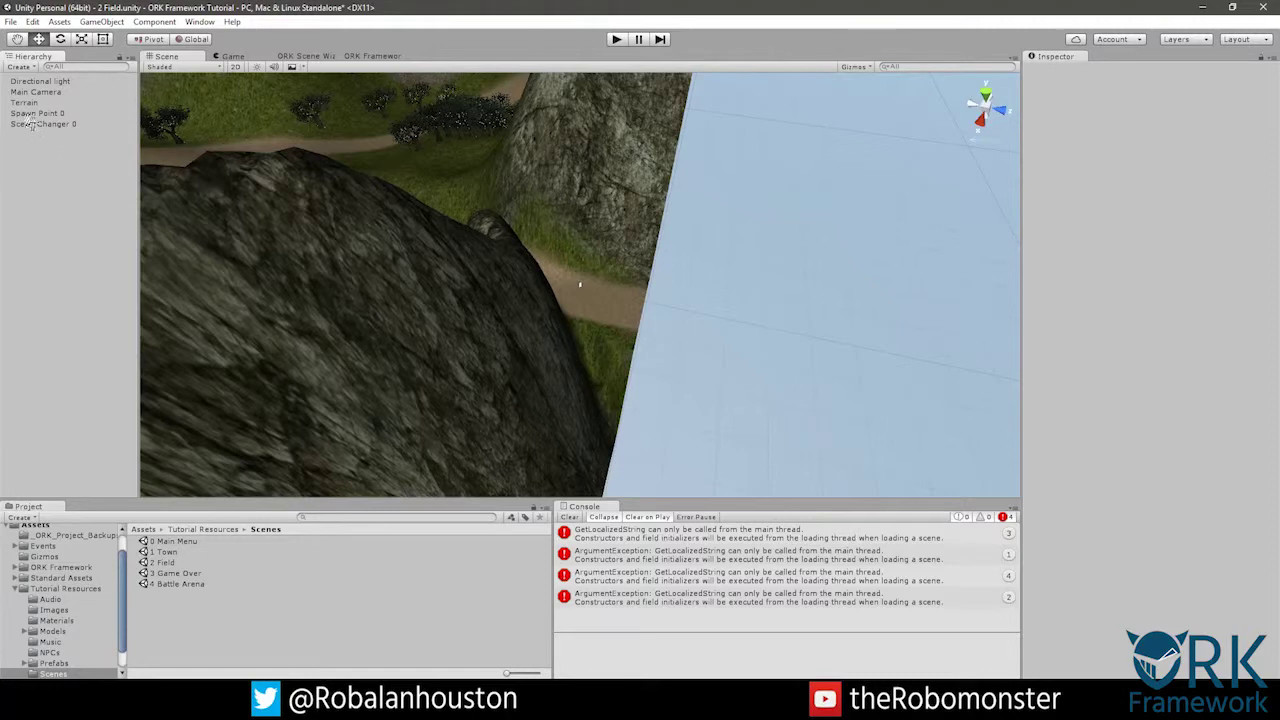
Create a Music Player at Scene Changer 0 on the canyon path and select Music Player 0.
click(32, 124)
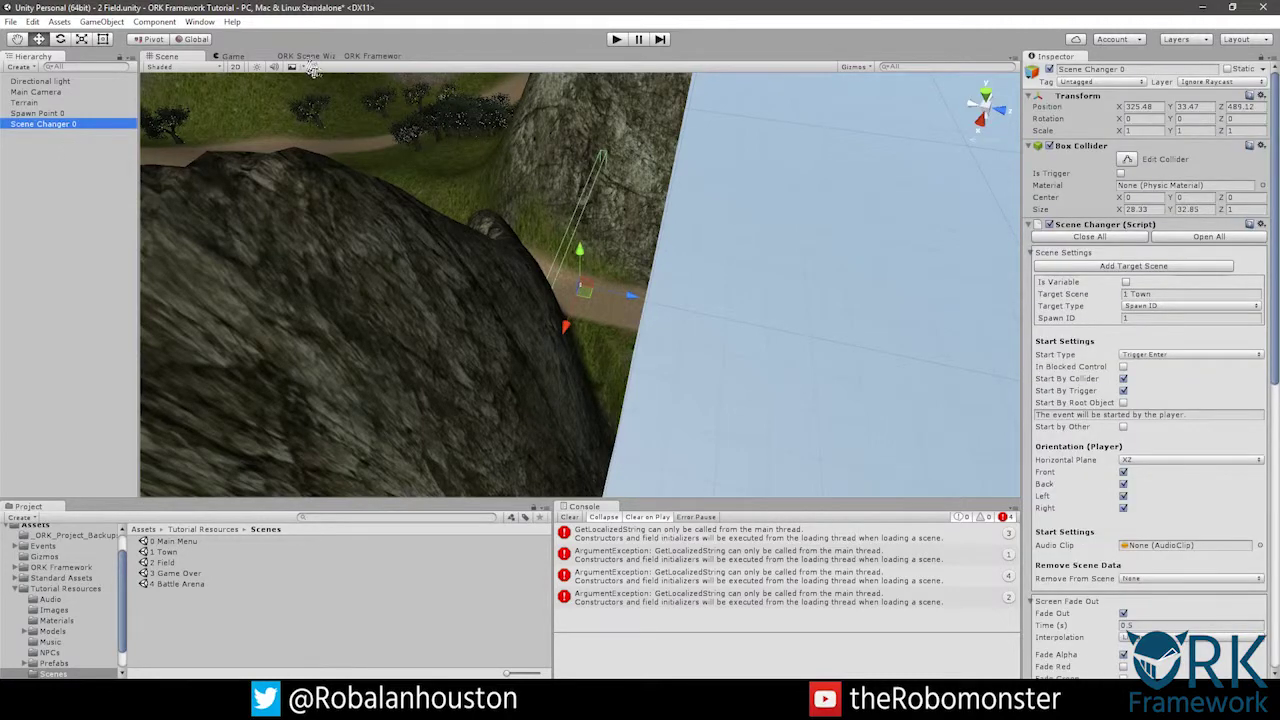
click(306, 57)
click(185, 88)
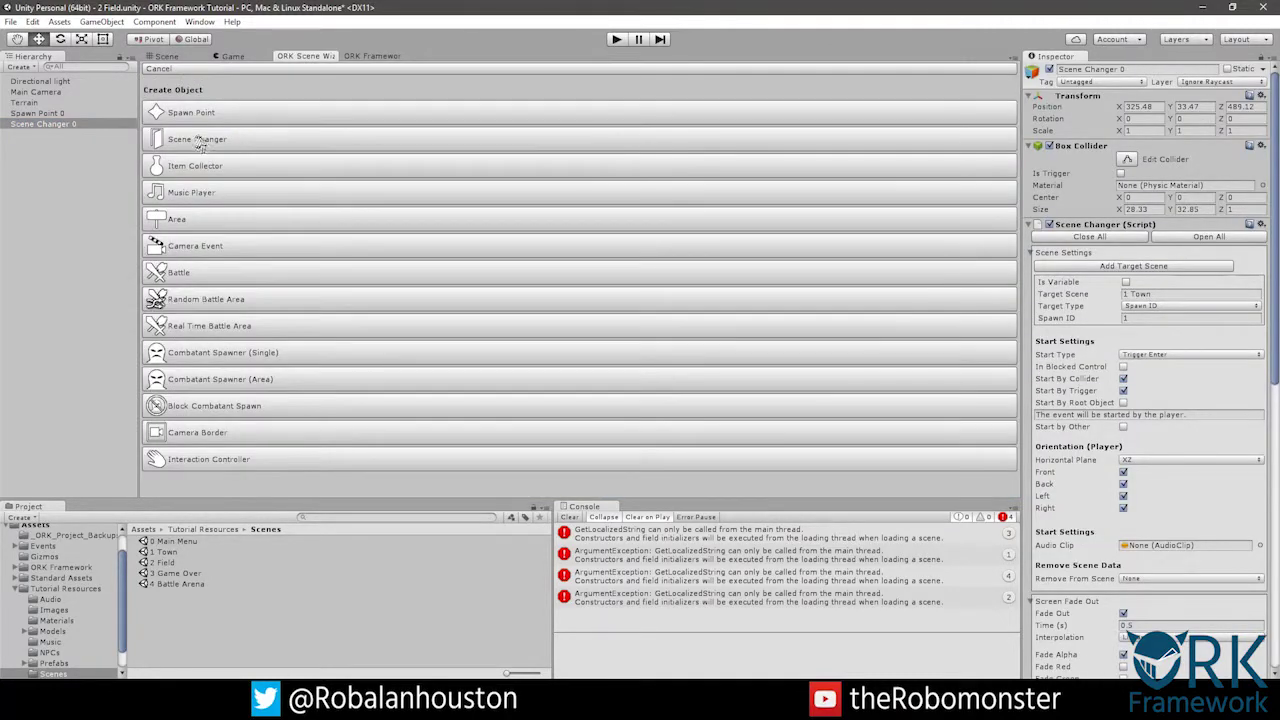
click(190, 192)
mouse_move(640, 340)
alt+mouse_down()
mouse_move(543, 335)
mouse_move(585, 318)
alt+mouse_up()
click(585, 318)
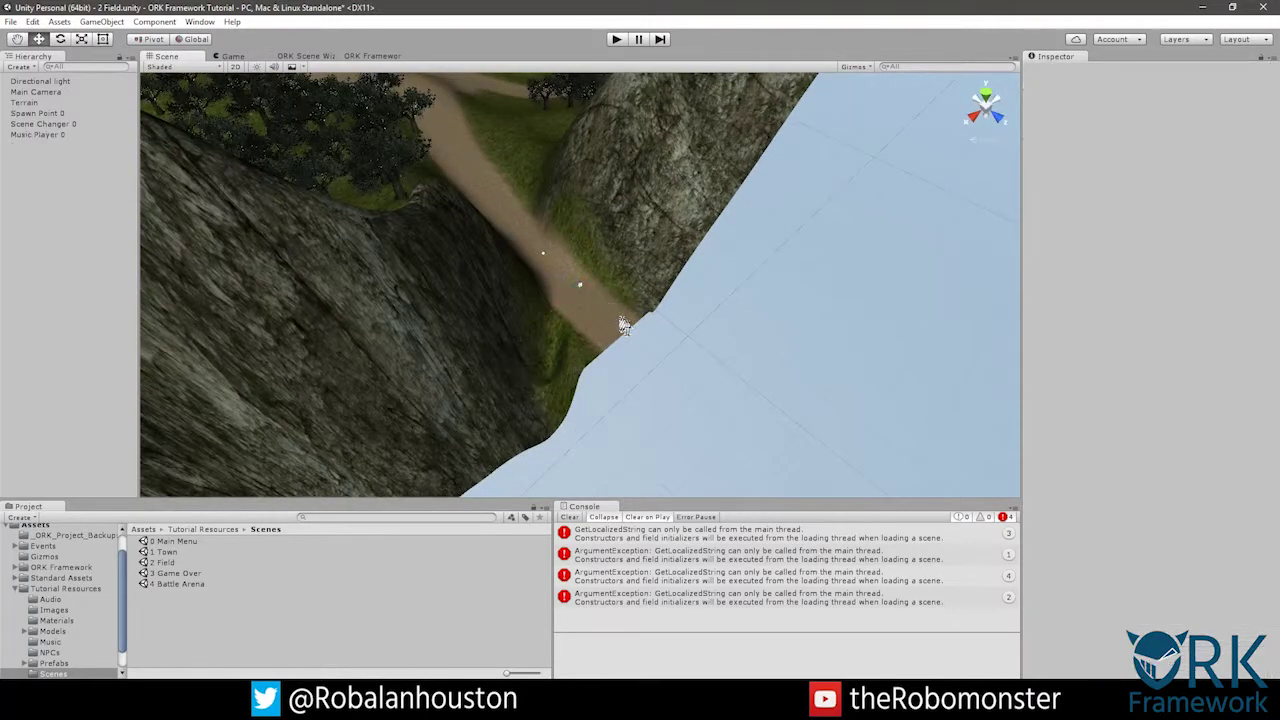
click(37, 134)
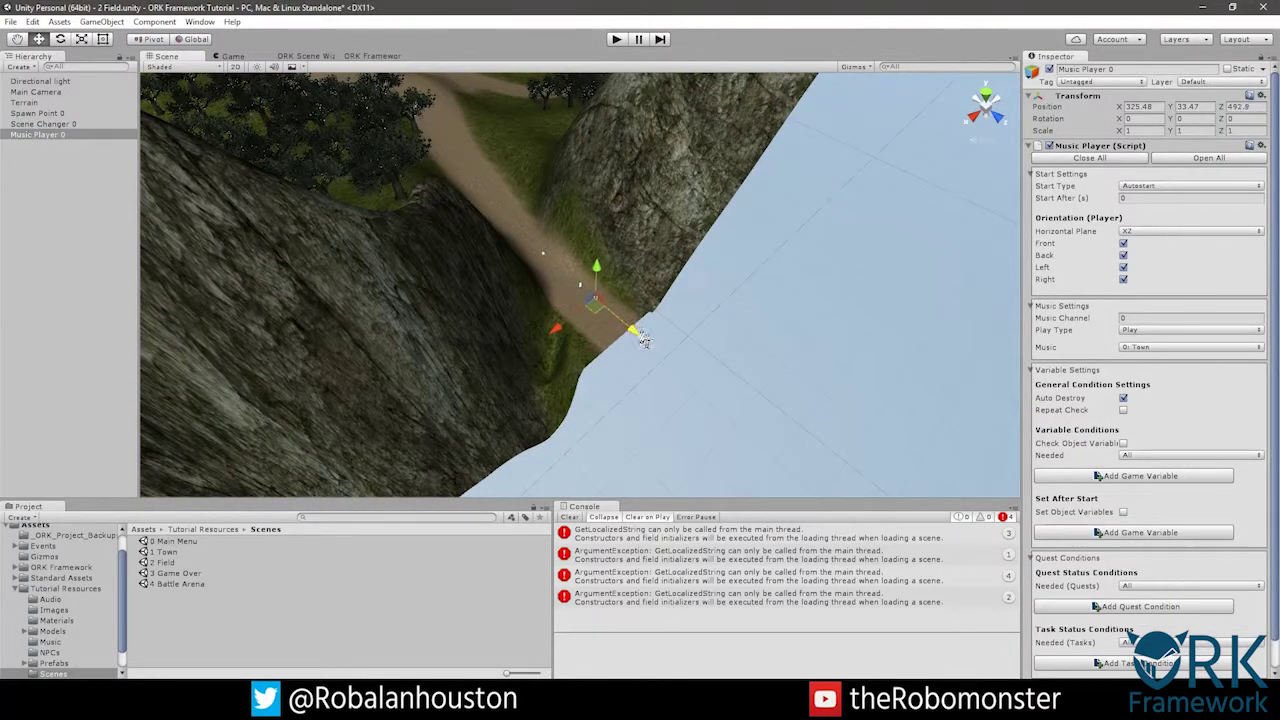
Set the Field Music Player to Fade To the 1: Field clip.
click(1165, 347)
click(1138, 369)
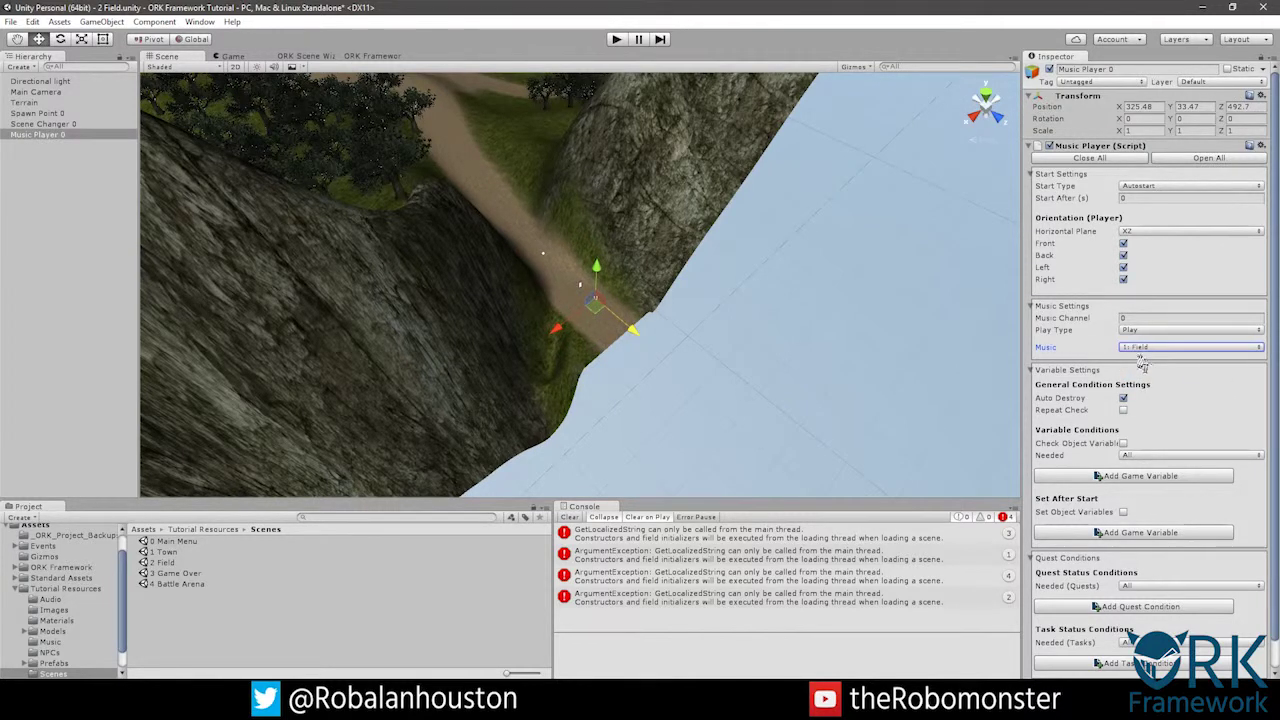
click(1138, 330)
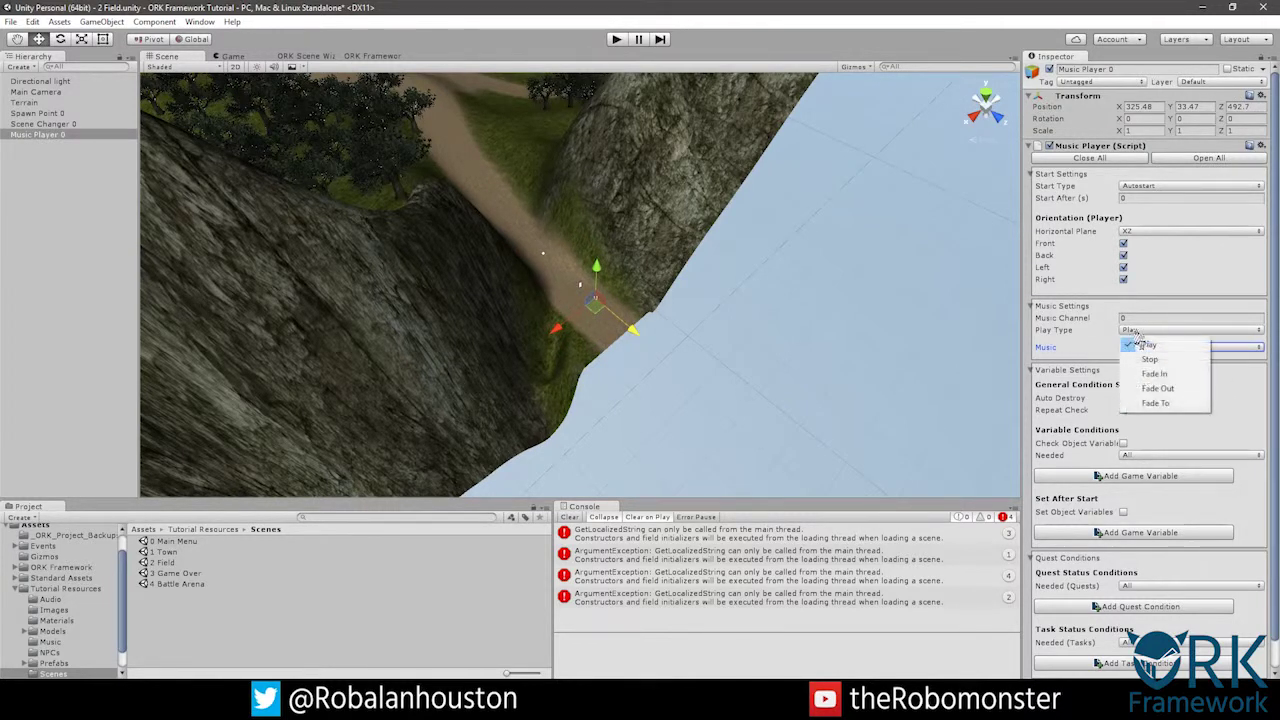
click(1160, 404)
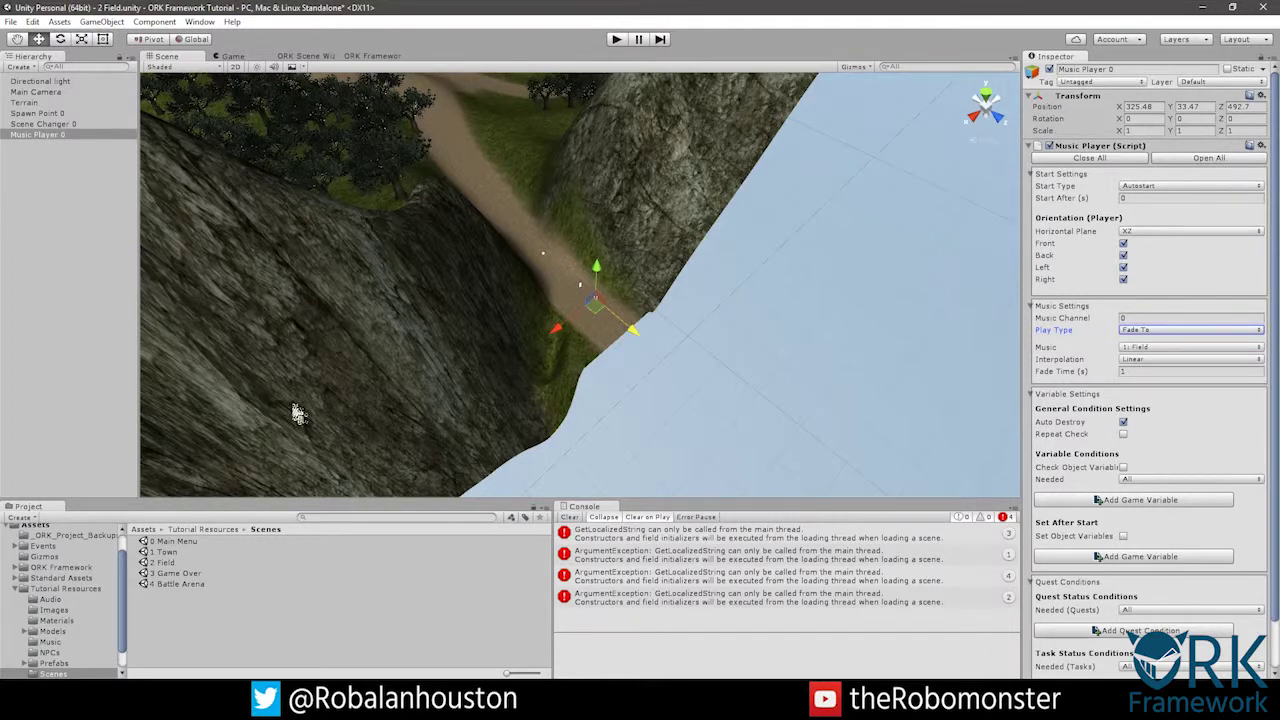
Open the 0 Main Menu scene, select Music Player 0, and start play mode.
double_click(164, 542)
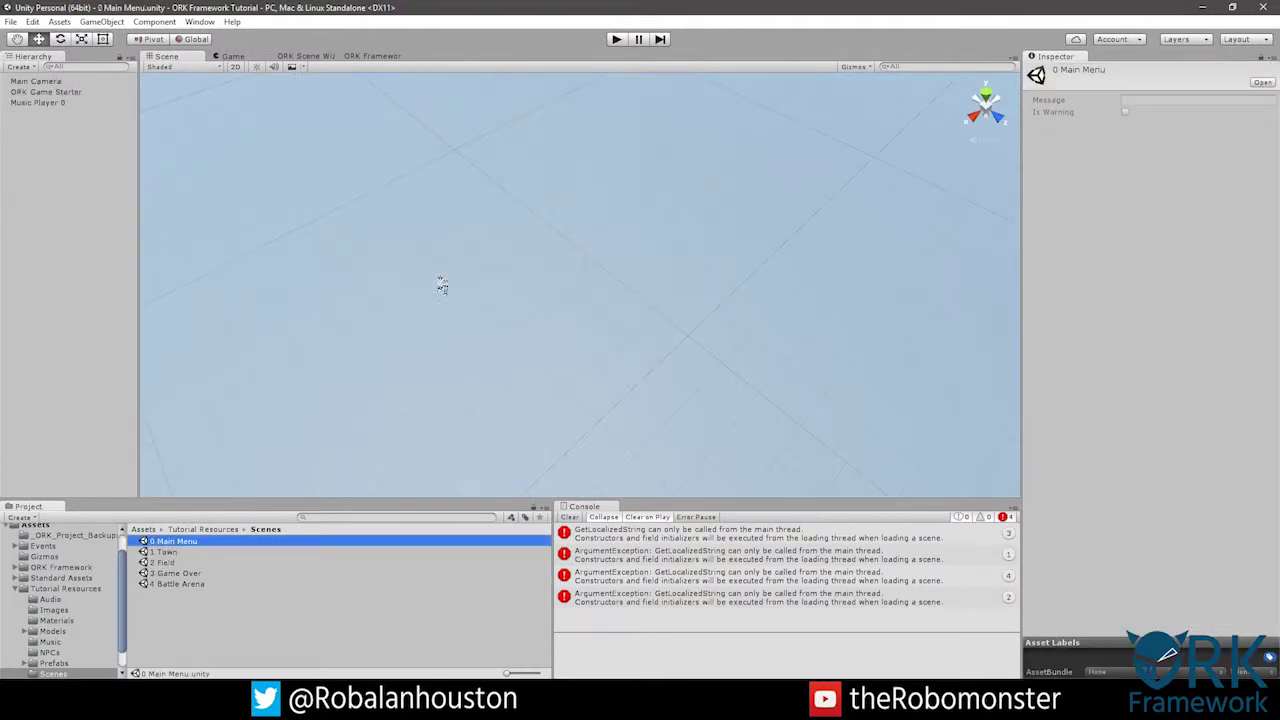
double_click(57, 104)
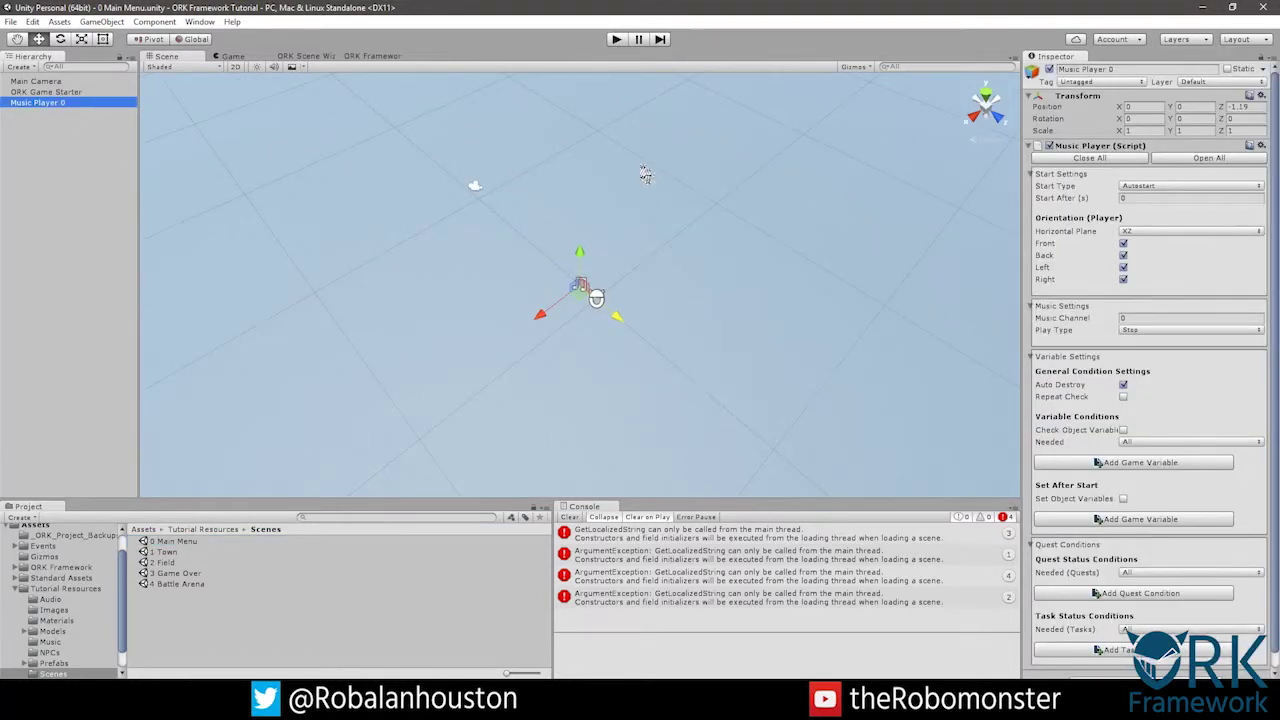
key(ctrl+p)
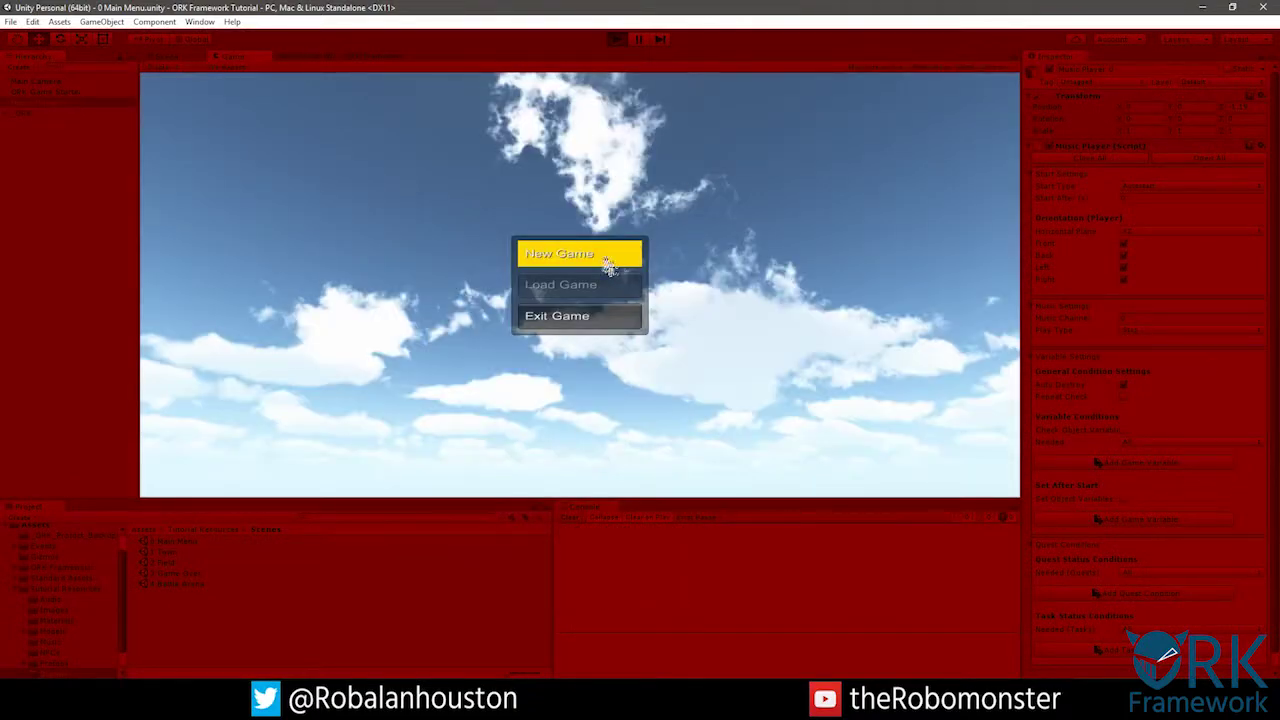
Start a New Game, walk the player from Town into the Field, then stop playing.
click(608, 264)
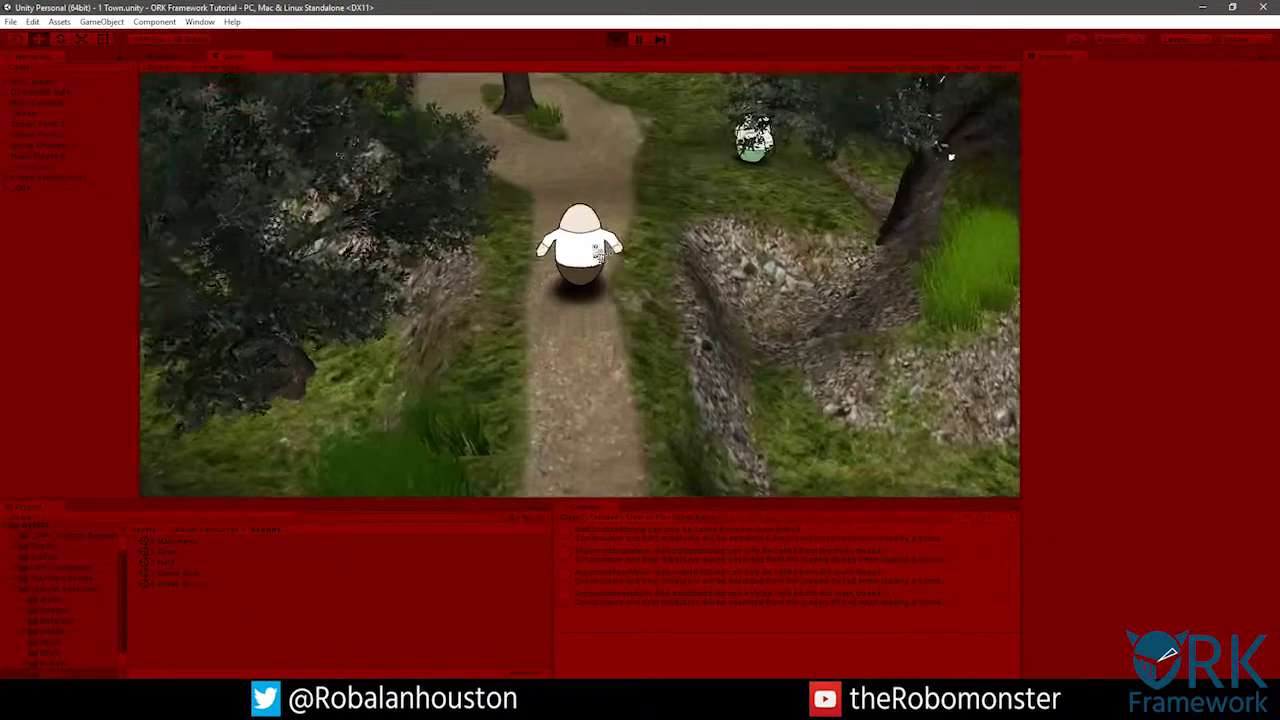
key(Down)
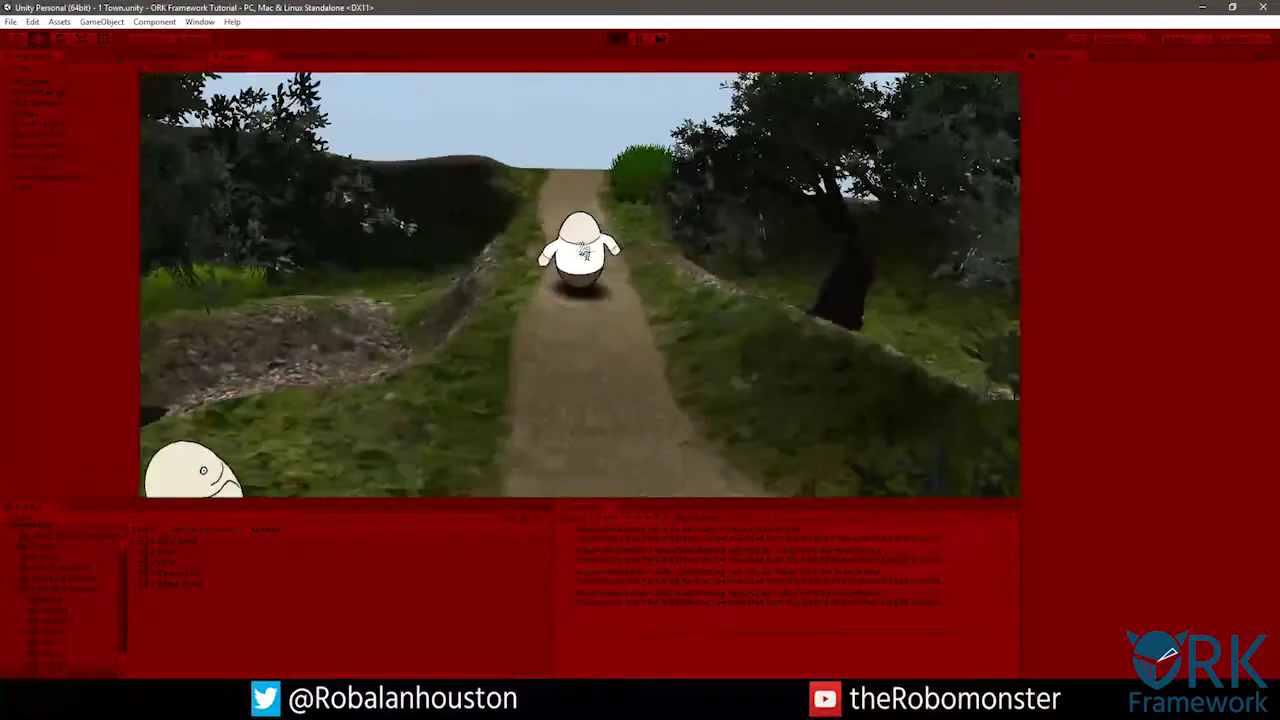
key(Up)
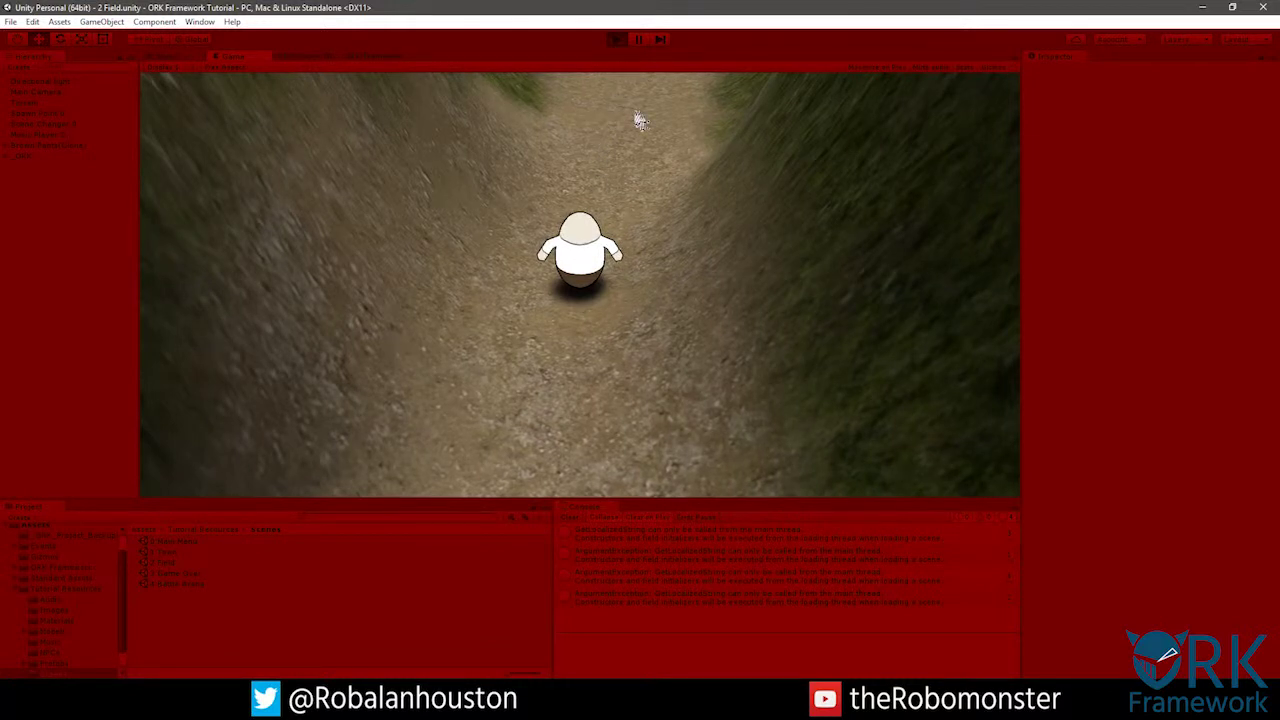
key(ctrl+p)
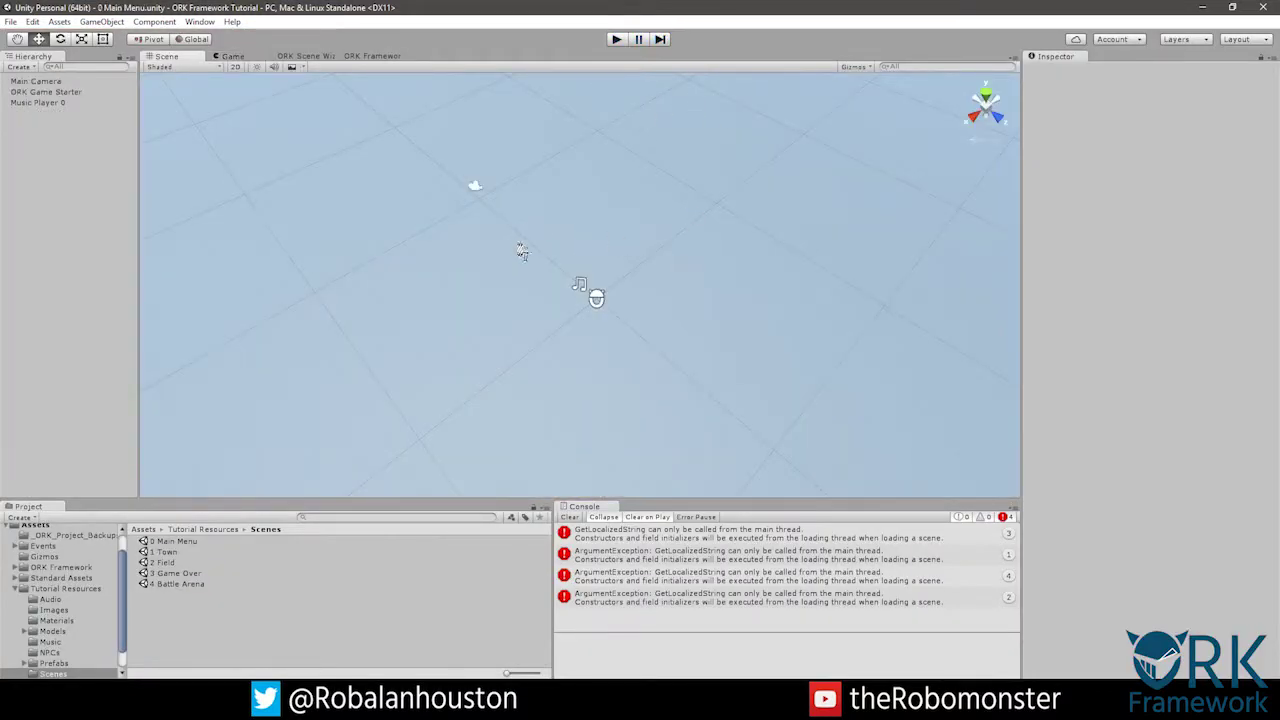
alt+drag(527, 320, 457, 300)
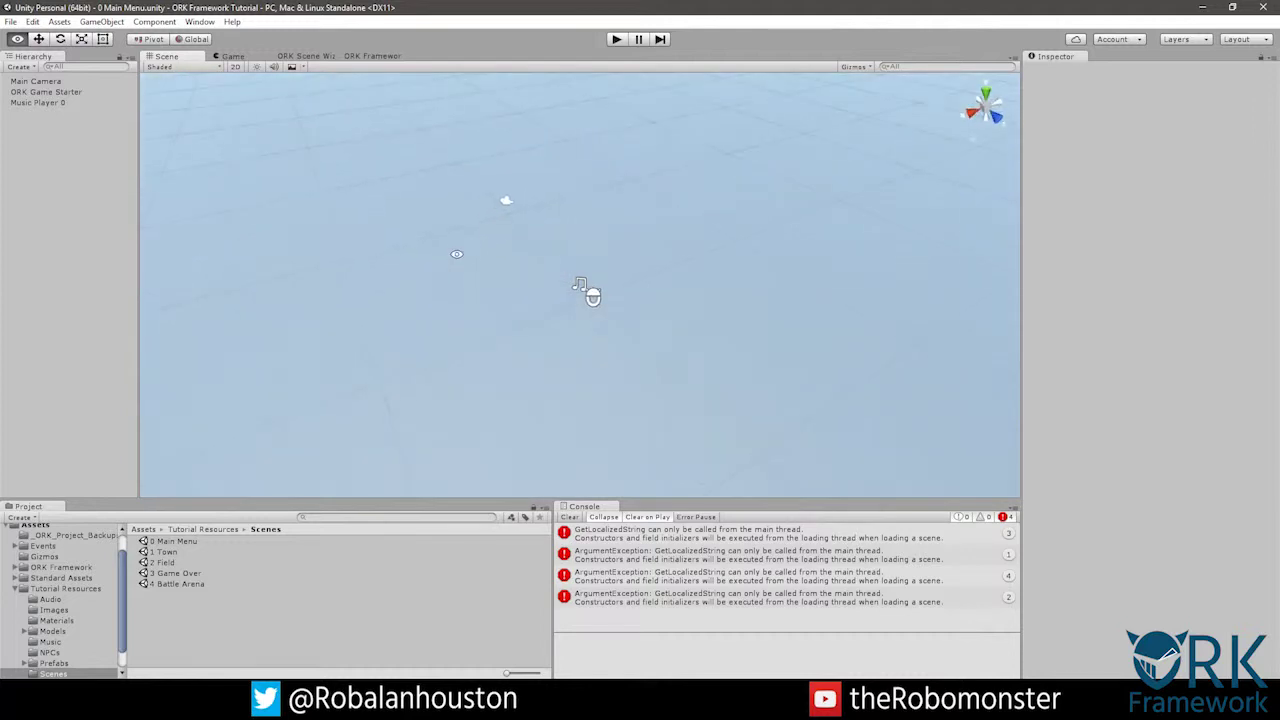
mouse_move(457, 300)
alt+mouse_down()
mouse_move(640, 277)
mouse_move(621, 241)
alt+mouse_up()
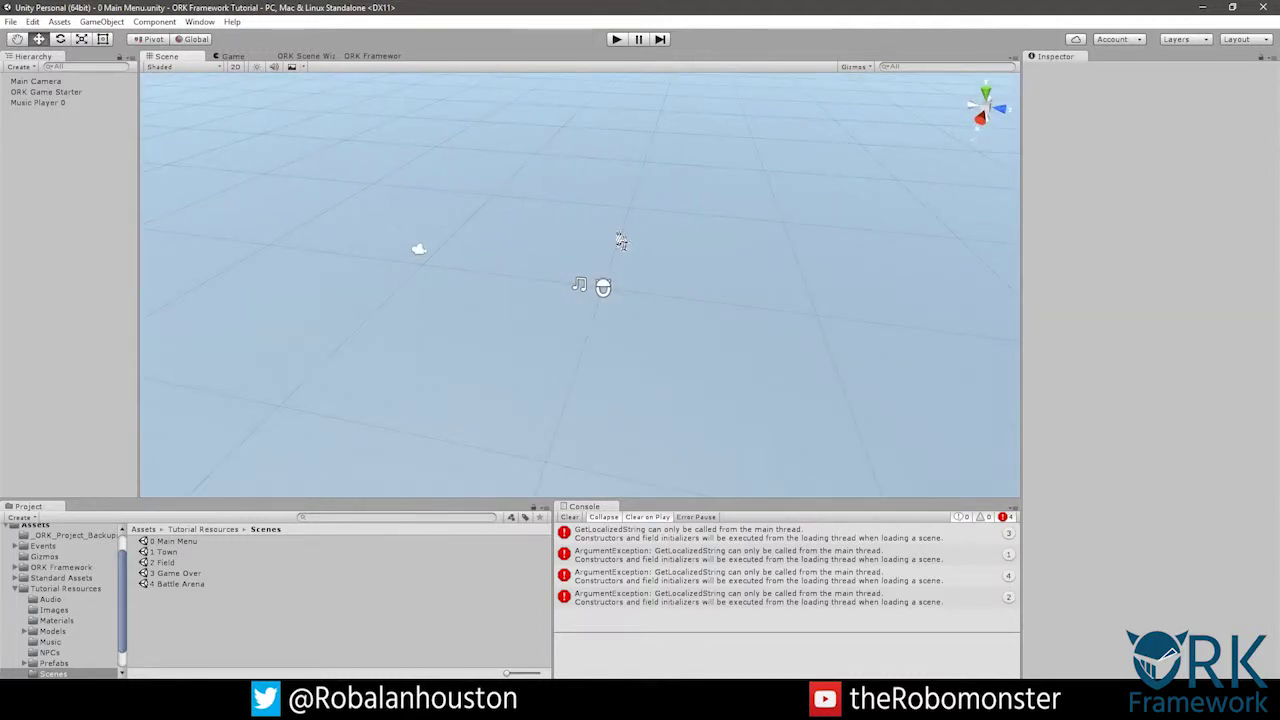